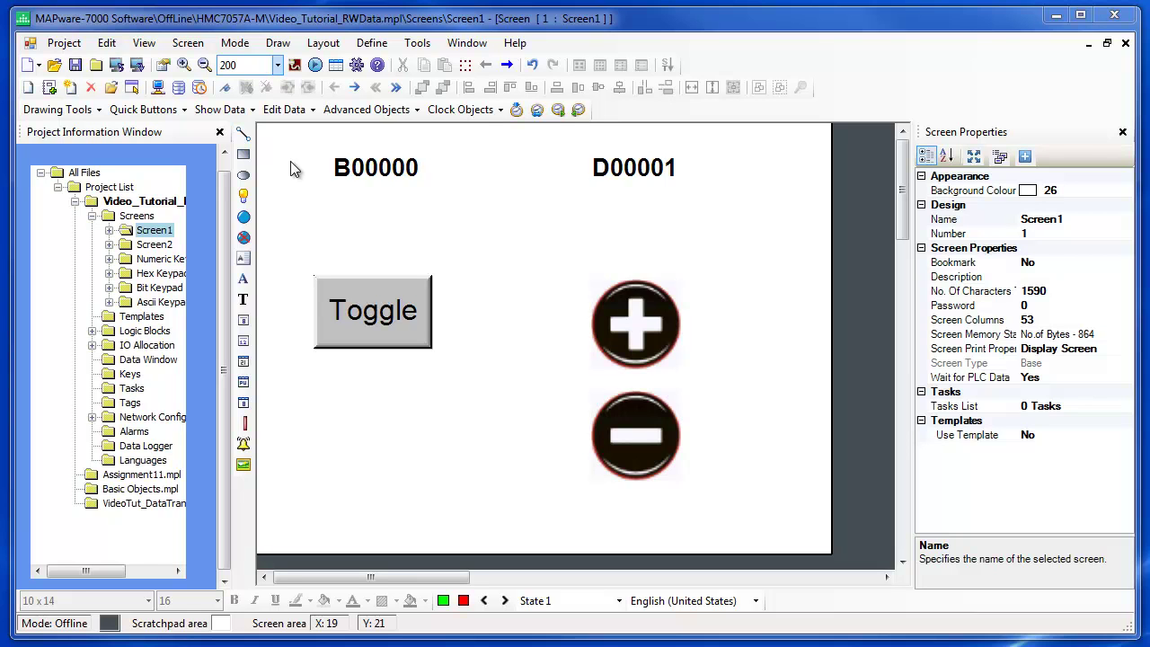
Step: Place a bit display below the B00000 label and set its font to 10 x 14
{"action": "left_click", "coordinate": [228, 115]}
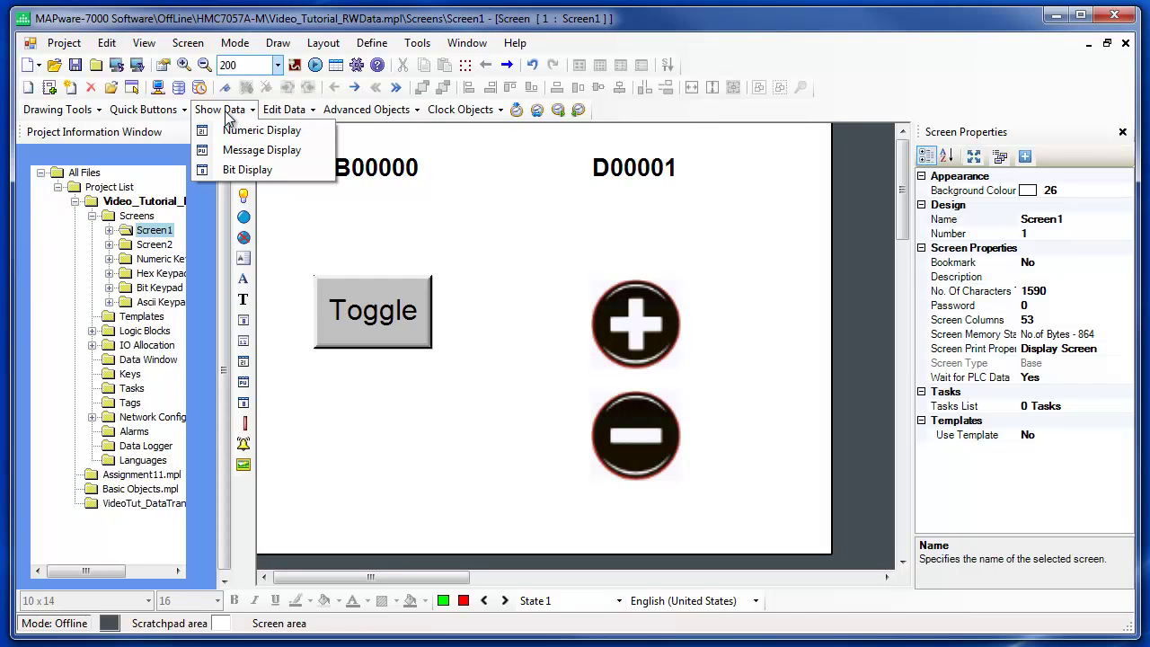
{"action": "left_click", "coordinate": [251, 171]}
{"action": "left_click", "coordinate": [352, 207]}
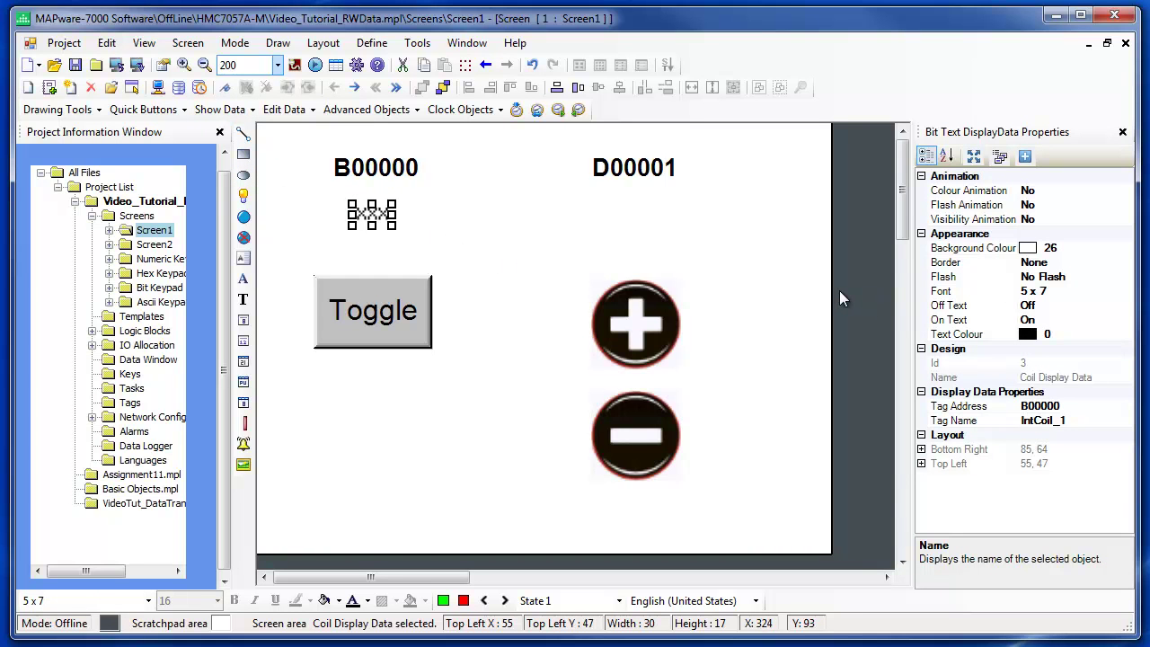
{"action": "left_click", "coordinate": [1080, 293]}
{"action": "left_click", "coordinate": [1126, 292]}
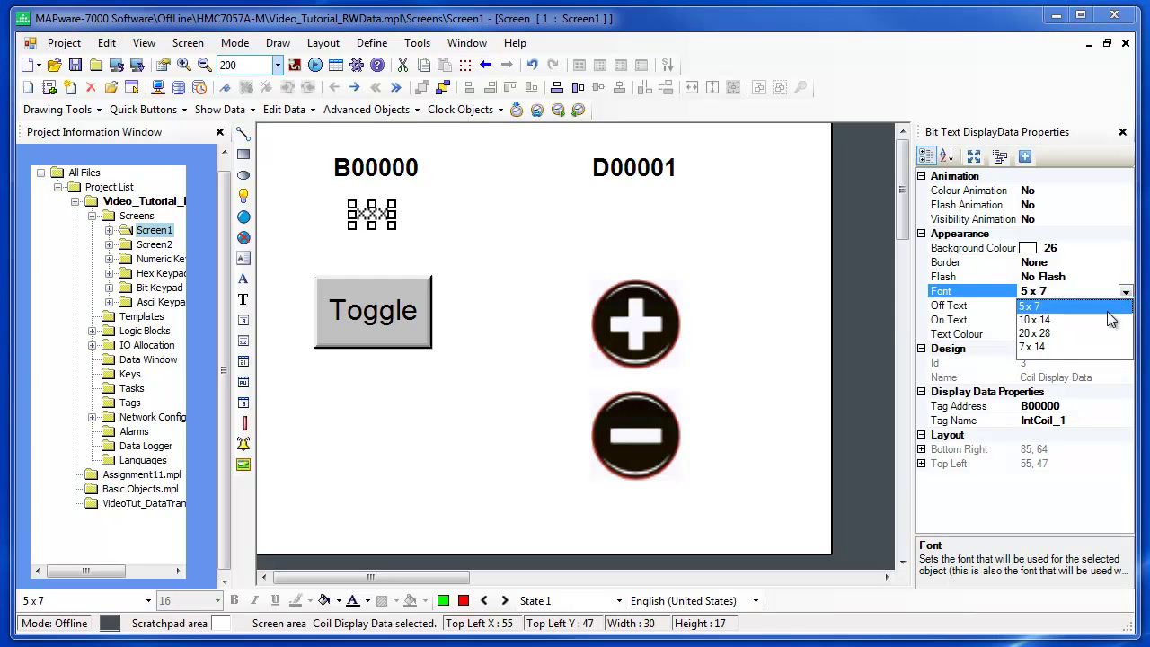
{"action": "left_click", "coordinate": [1110, 320]}
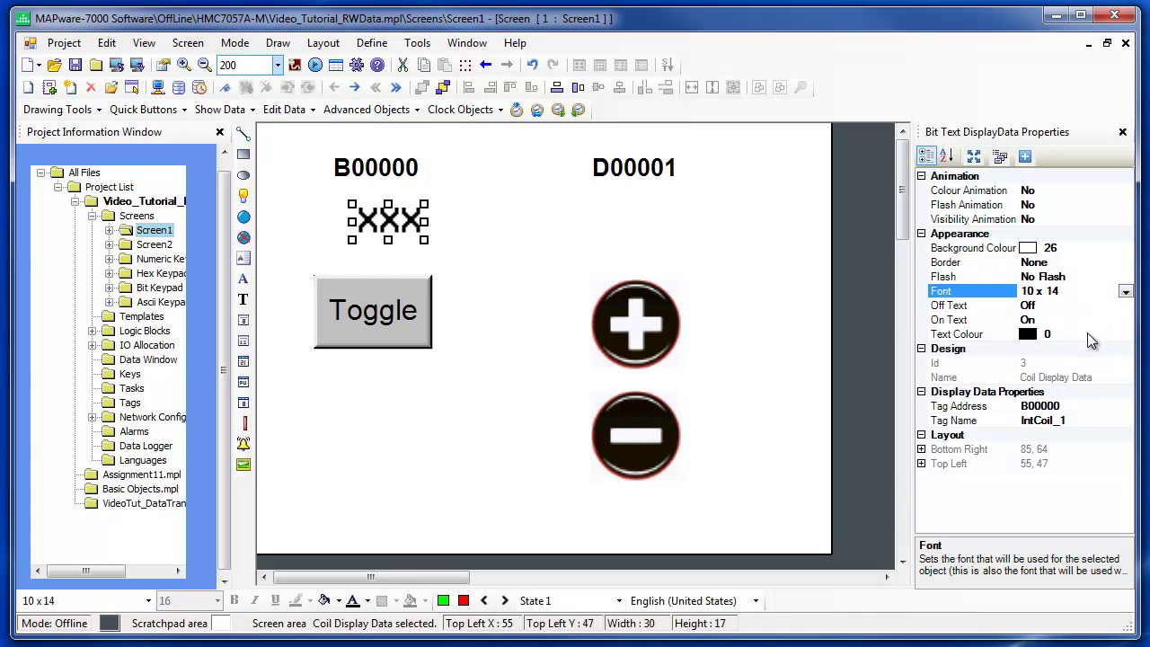
Step: Review the bit display's text colour, off text, on text and tag address properties
{"action": "left_click", "coordinate": [1087, 333]}
{"action": "left_click", "coordinate": [1074, 307]}
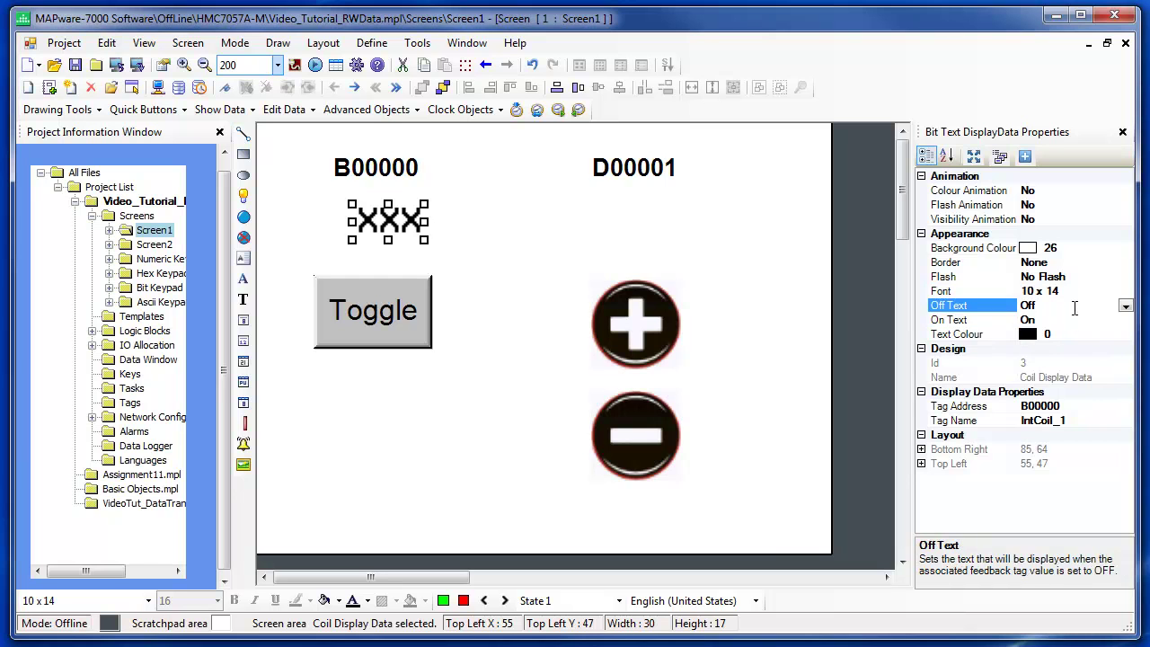
{"action": "left_click", "coordinate": [1070, 321]}
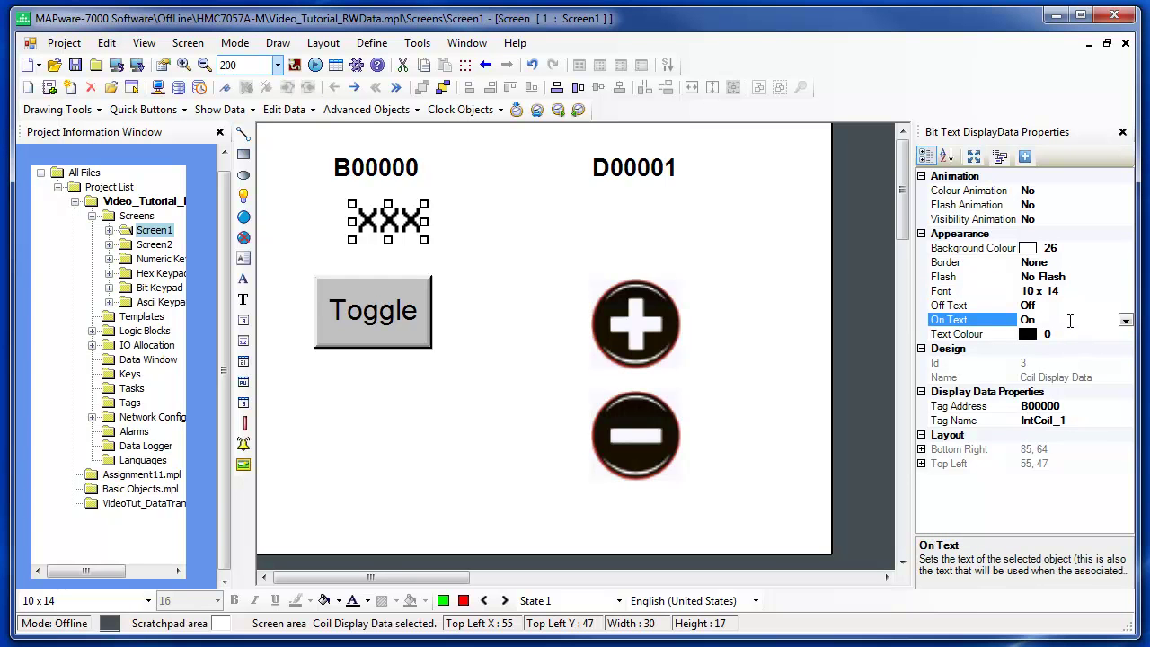
{"action": "left_click", "coordinate": [1078, 408]}
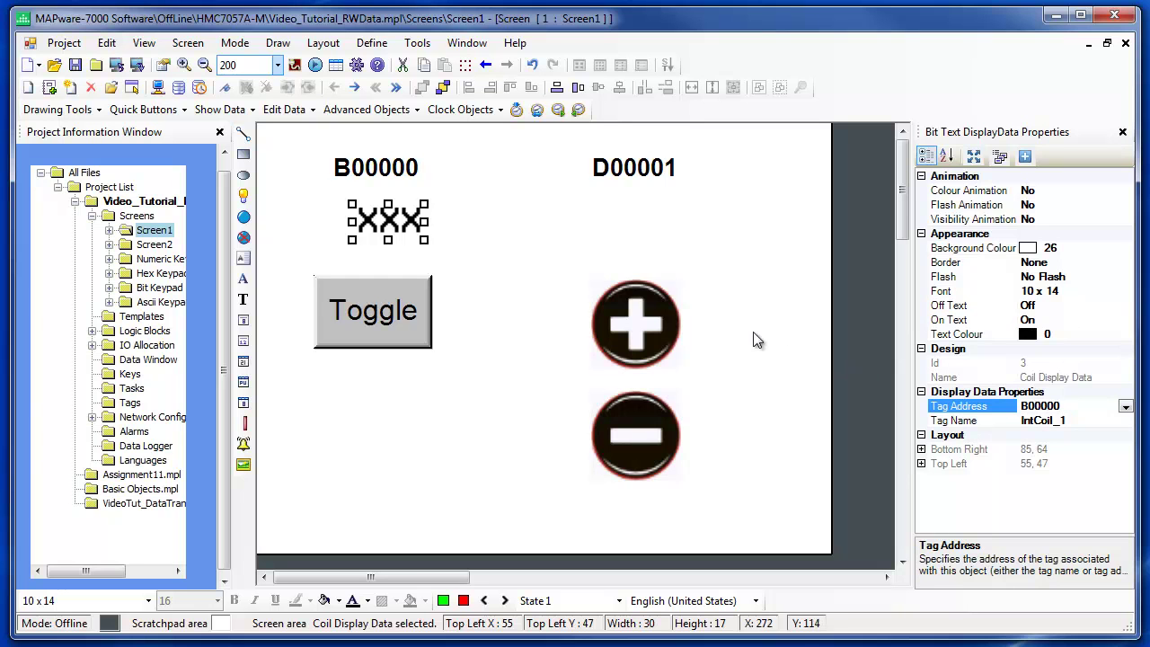
{"action": "left_click", "coordinate": [577, 225]}
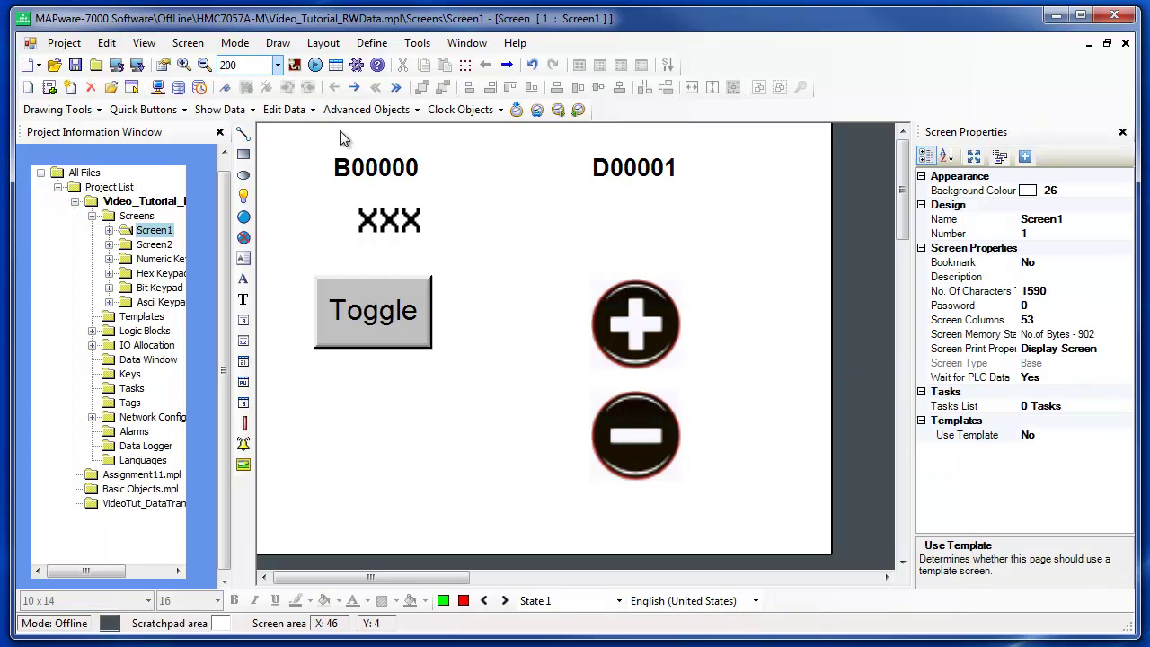
Step: Place a numeric display below the D00001 label
{"action": "left_click", "coordinate": [227, 116]}
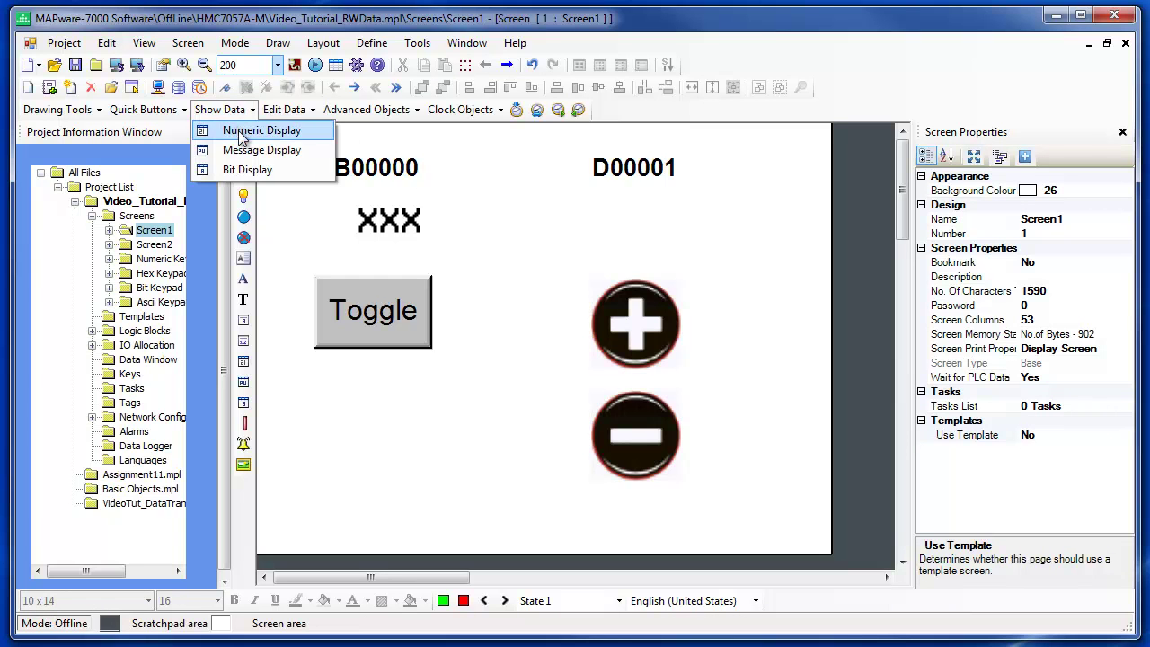
{"action": "left_click", "coordinate": [244, 136]}
{"action": "left_click", "coordinate": [575, 204]}
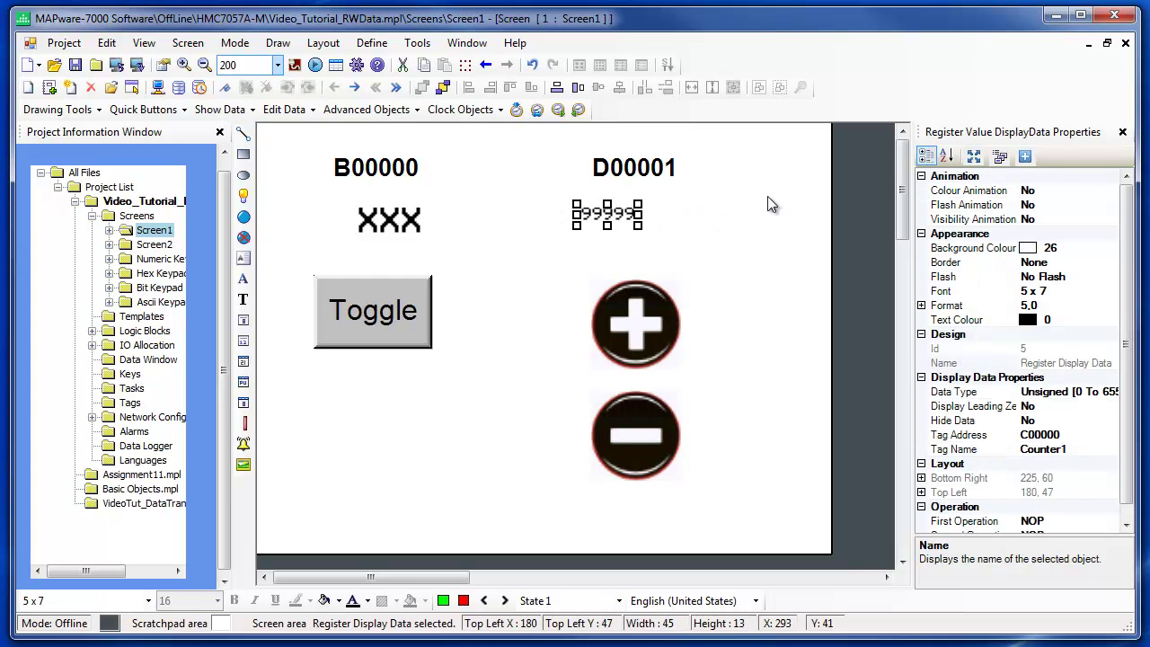
Step: Give the numeric display a single border and a 10 x 14 font
{"action": "left_click", "coordinate": [1083, 263]}
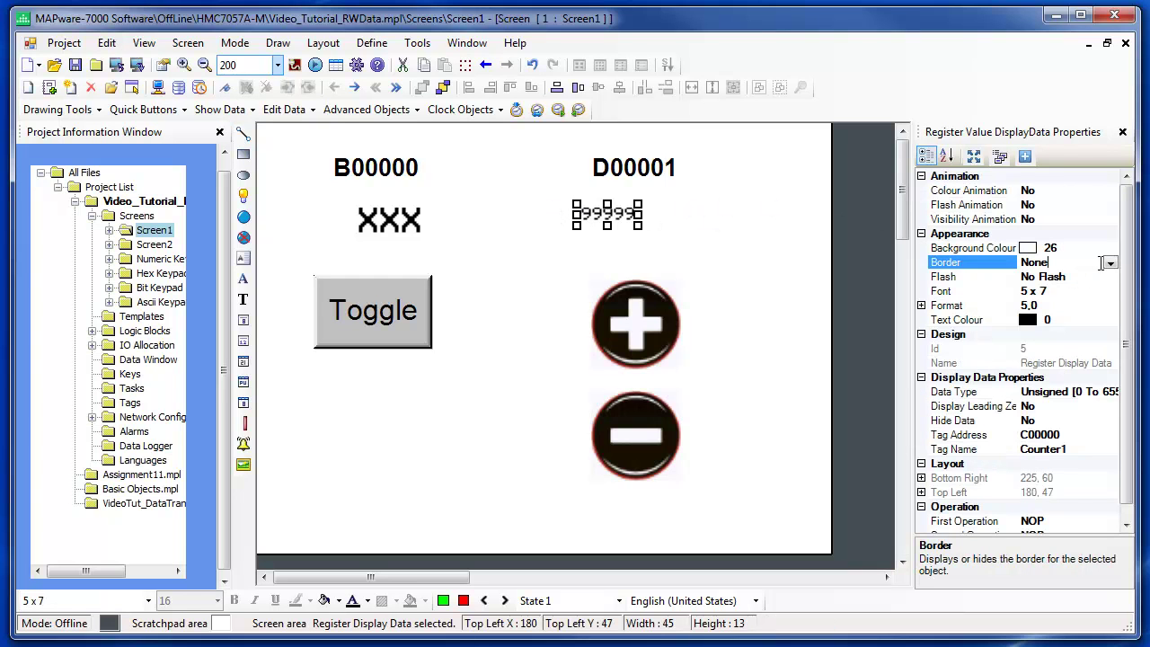
{"action": "left_click", "coordinate": [1111, 263]}
{"action": "left_click", "coordinate": [1096, 291]}
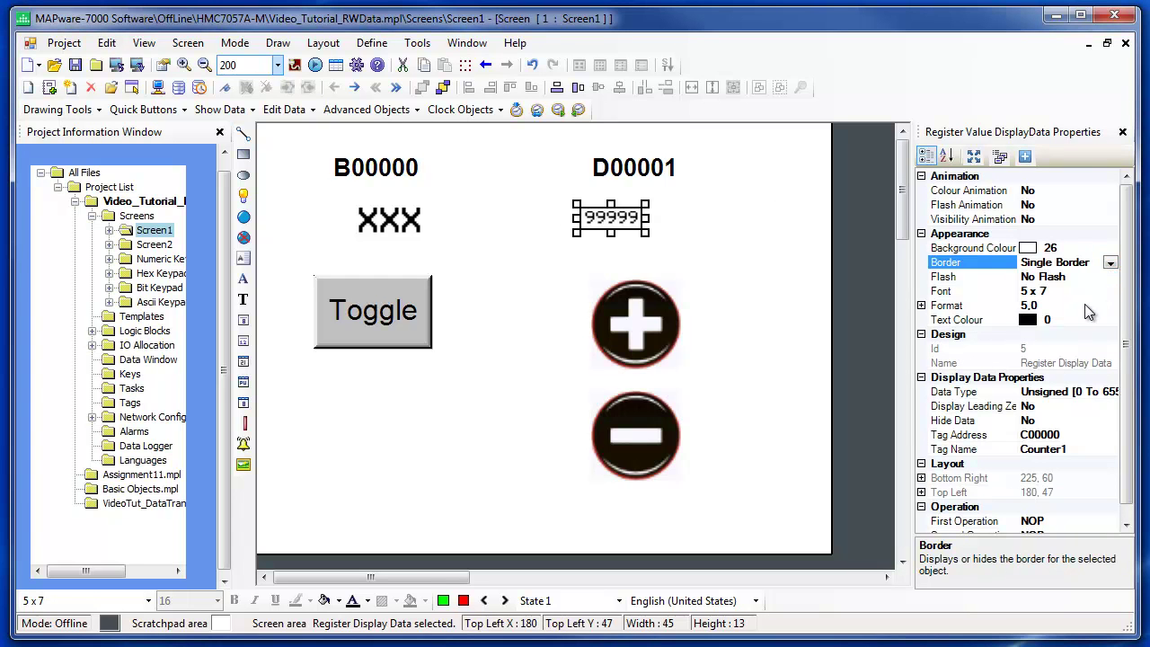
{"action": "left_click", "coordinate": [1092, 292]}
{"action": "left_click", "coordinate": [1110, 295]}
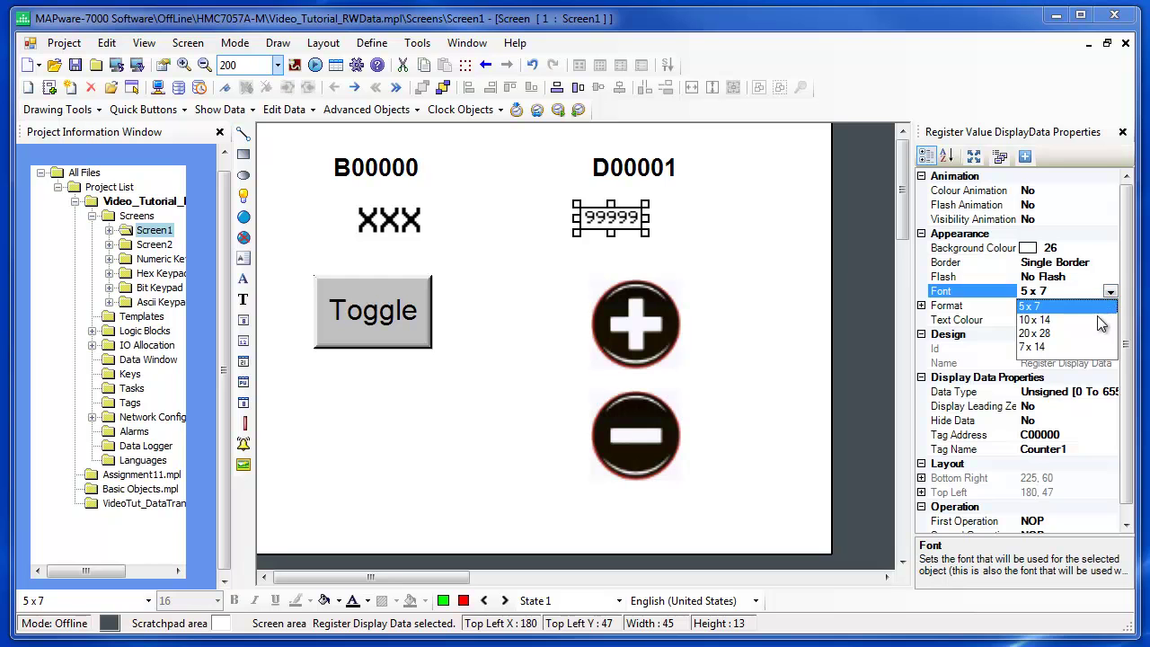
{"action": "left_click", "coordinate": [1100, 321]}
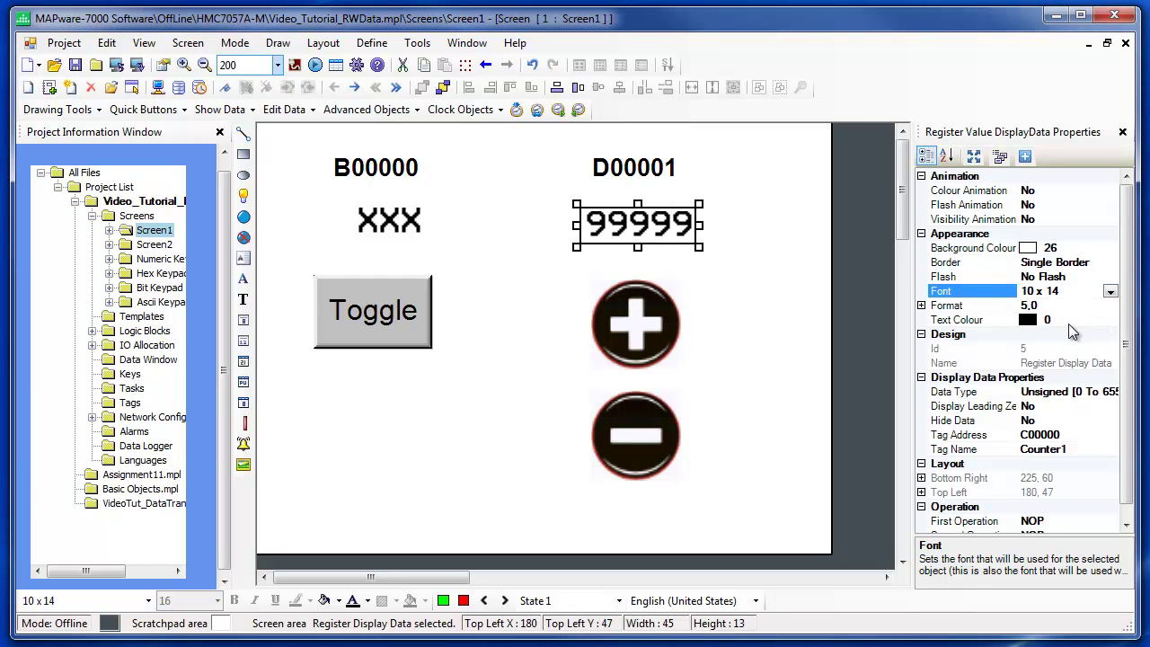
Step: Check the numeric display's digit format and set its tag address to D00001
{"action": "left_click", "coordinate": [923, 306]}
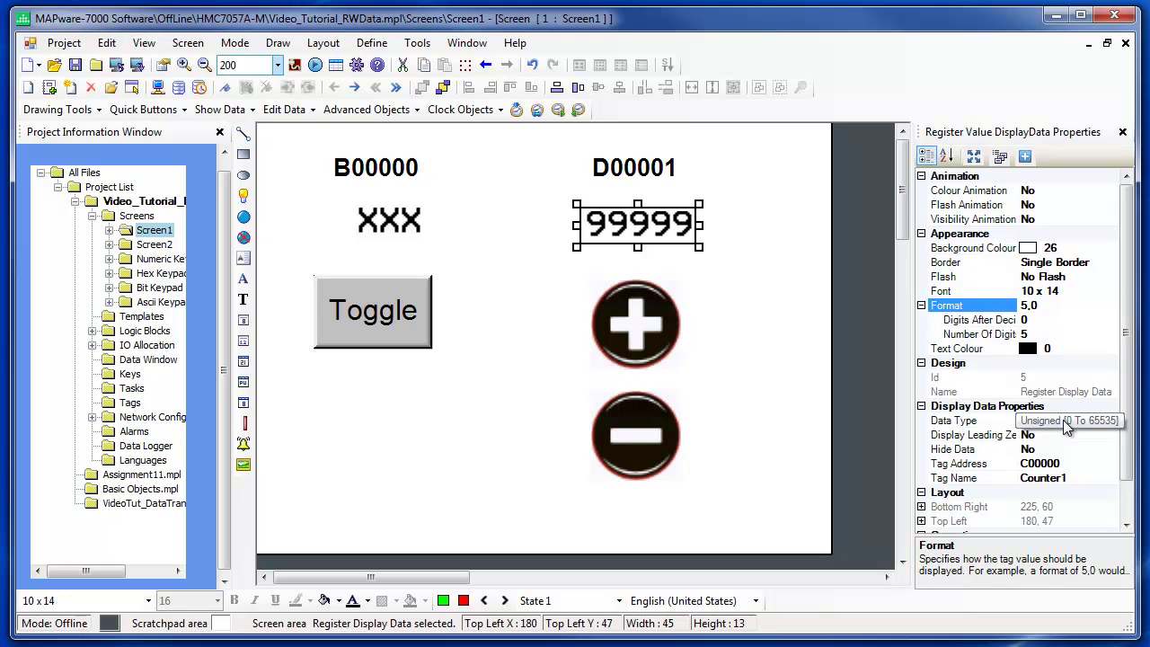
{"action": "left_click", "coordinate": [1081, 464]}
{"action": "left_click", "coordinate": [1111, 465]}
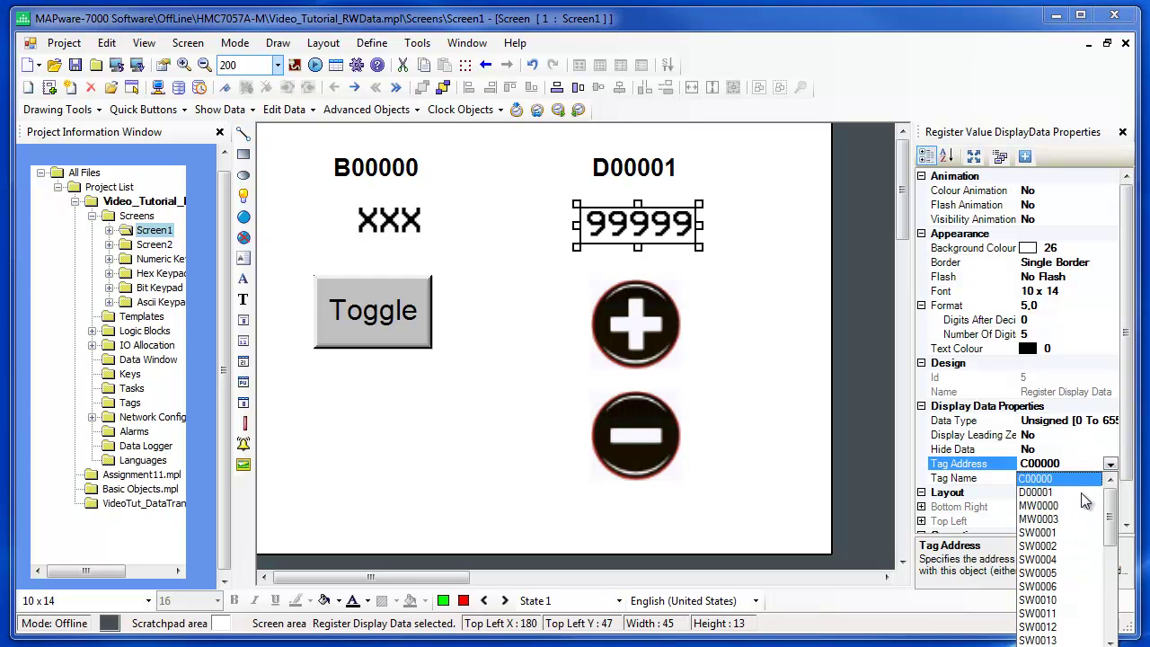
{"action": "left_click", "coordinate": [1080, 492]}
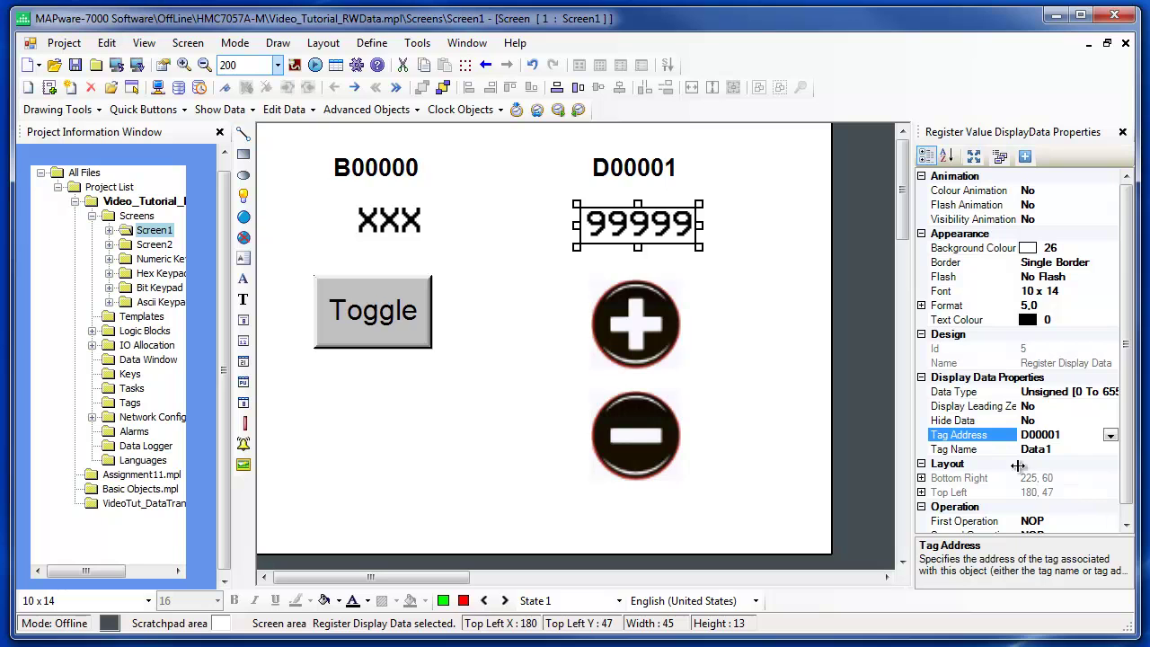
Step: Examine the mathematical options available for the numeric display's first and second operations
{"action": "left_click", "coordinate": [1126, 526]}
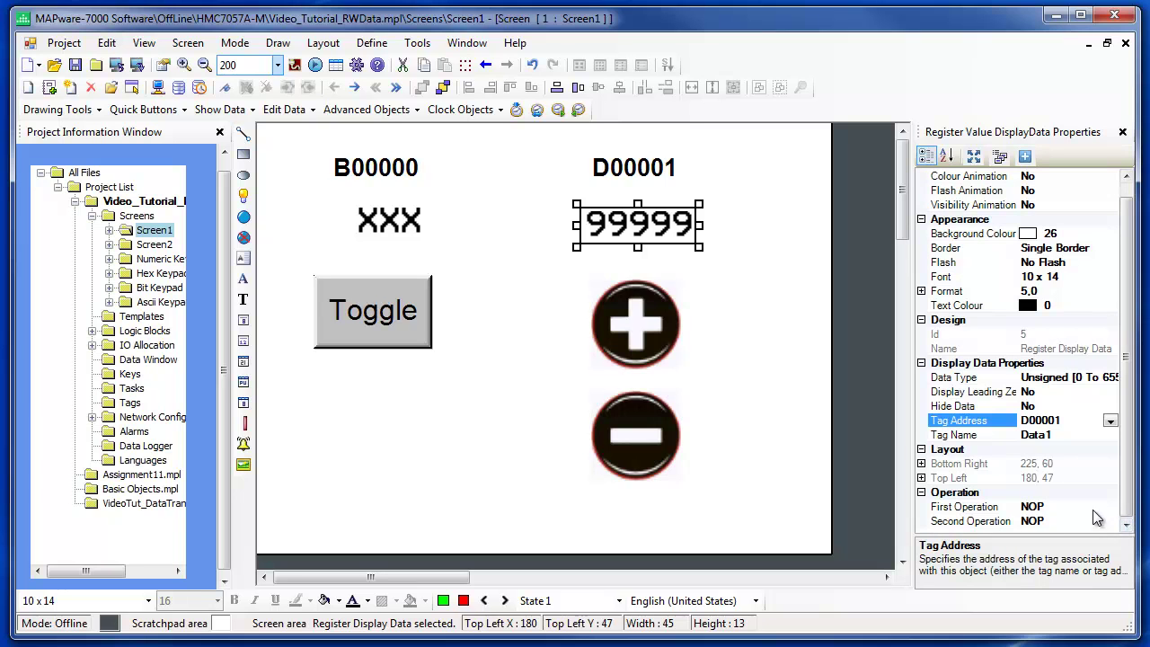
{"action": "left_click", "coordinate": [1094, 512]}
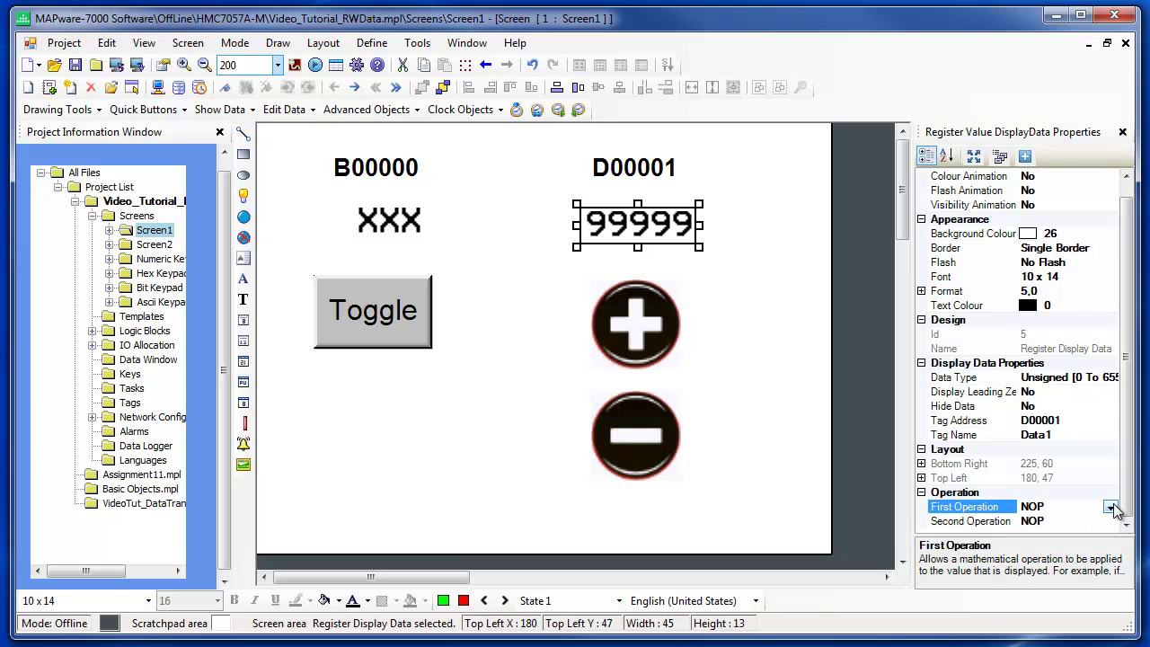
{"action": "left_click", "coordinate": [1111, 508]}
{"action": "left_click", "coordinate": [1111, 508]}
{"action": "left_click", "coordinate": [1092, 523]}
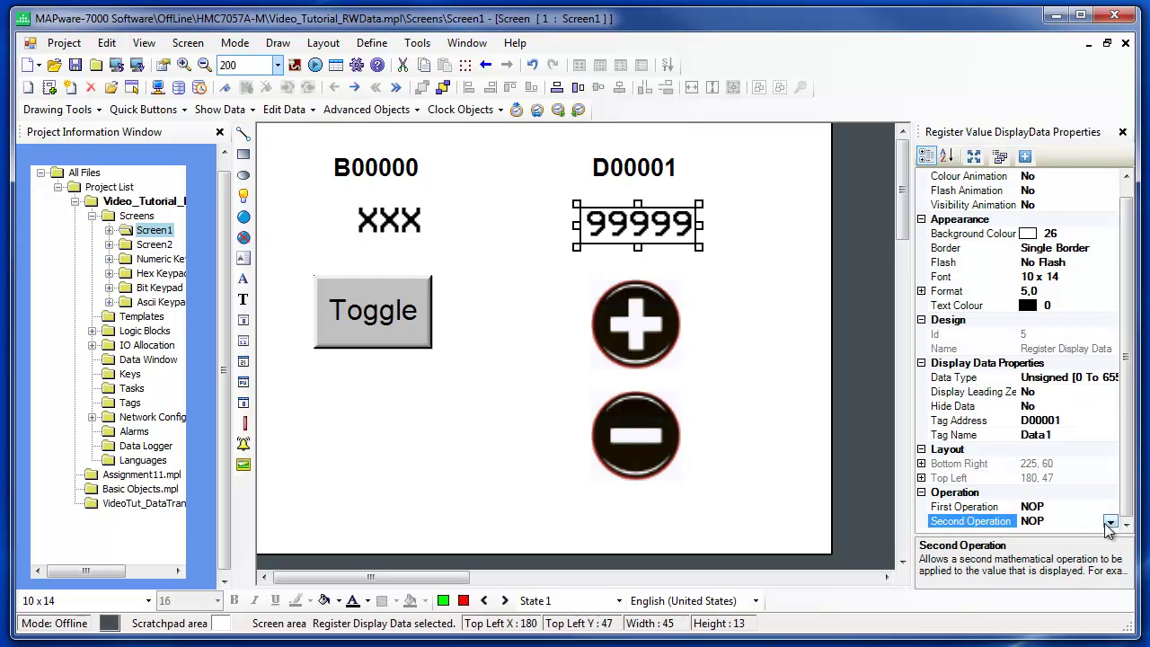
{"action": "left_click", "coordinate": [1111, 522]}
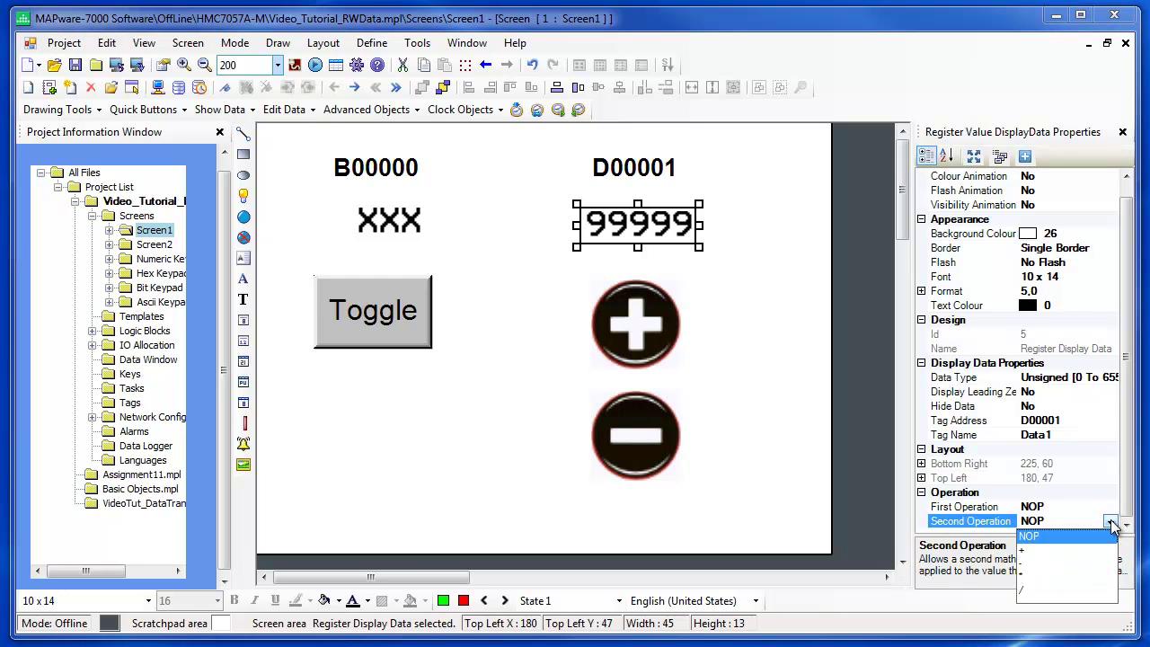
{"action": "left_click", "coordinate": [1111, 524]}
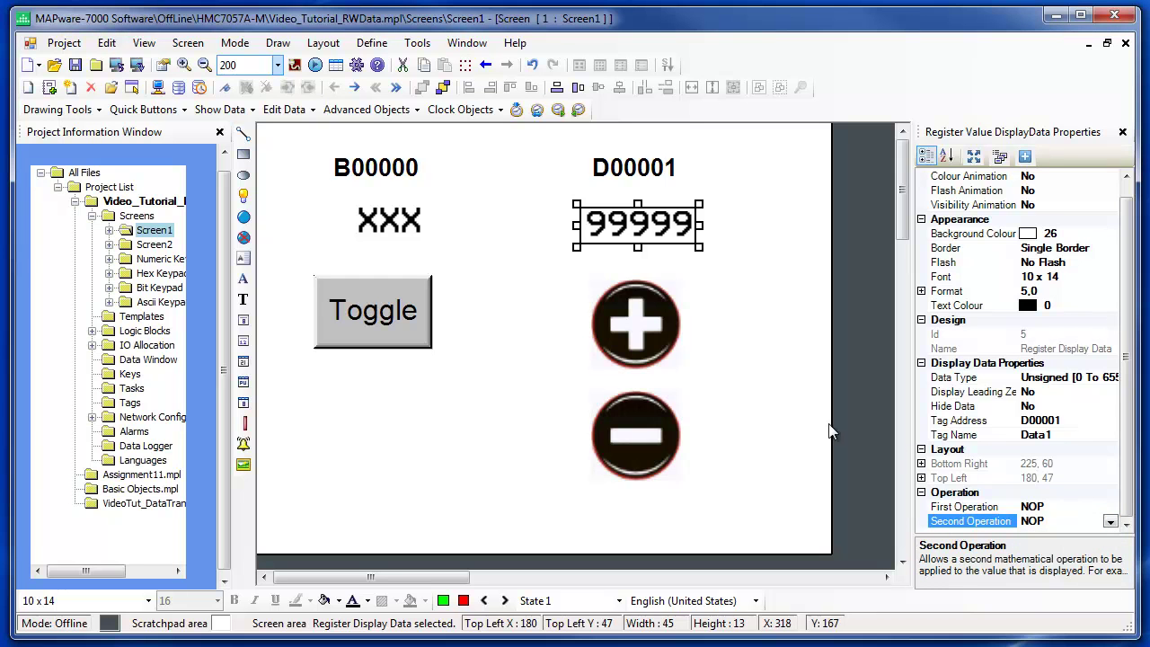
{"action": "left_click", "coordinate": [740, 381]}
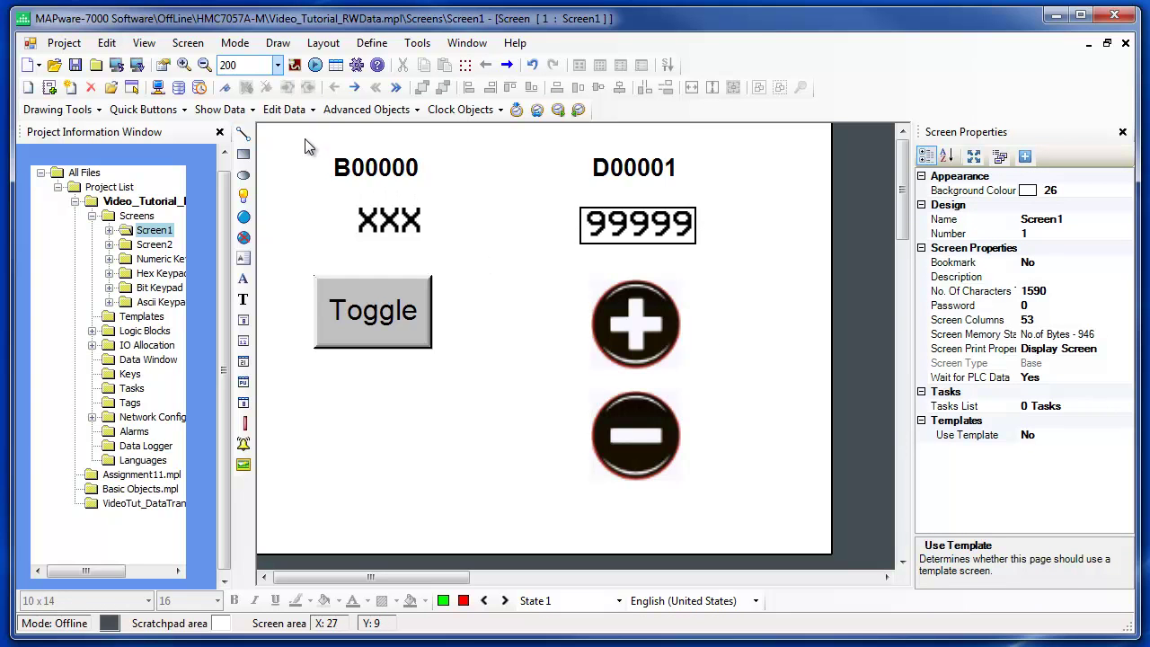
Step: Place a message display directly to the right of the numeric display
{"action": "left_click", "coordinate": [236, 111]}
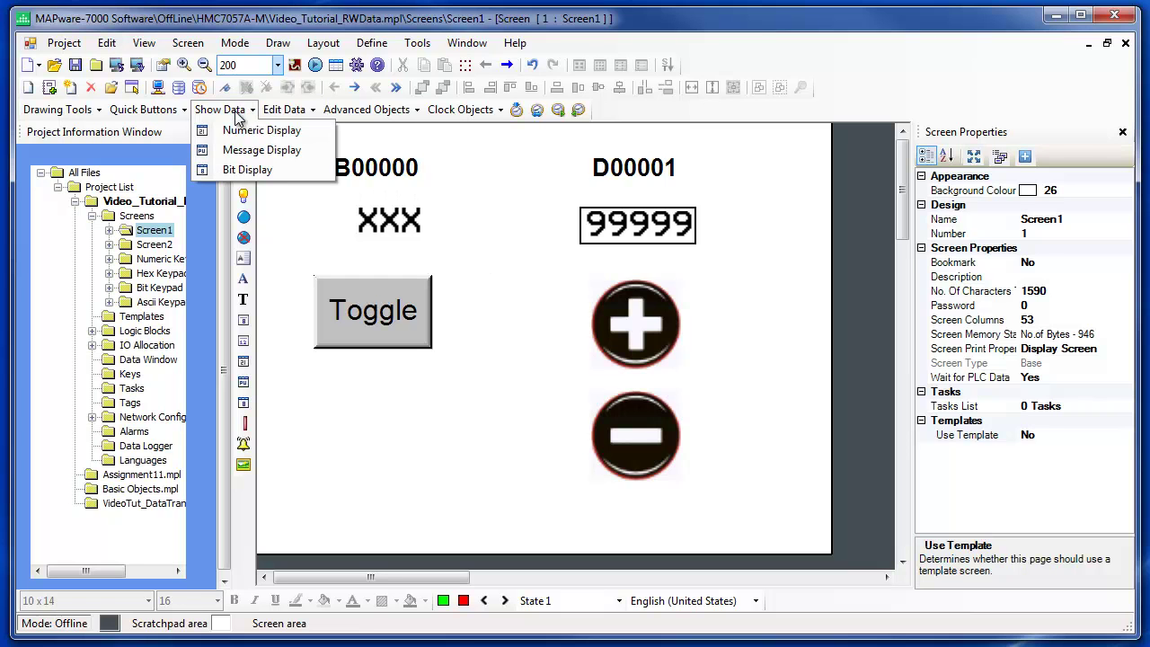
{"action": "left_click", "coordinate": [267, 158]}
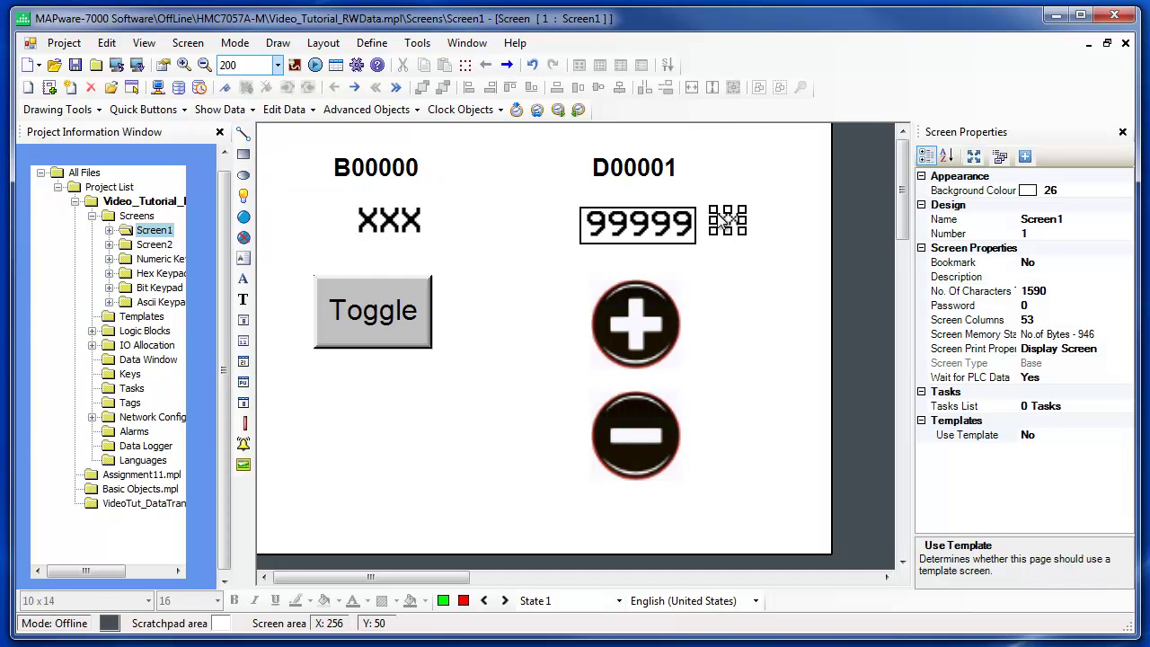
{"action": "left_click", "coordinate": [709, 208]}
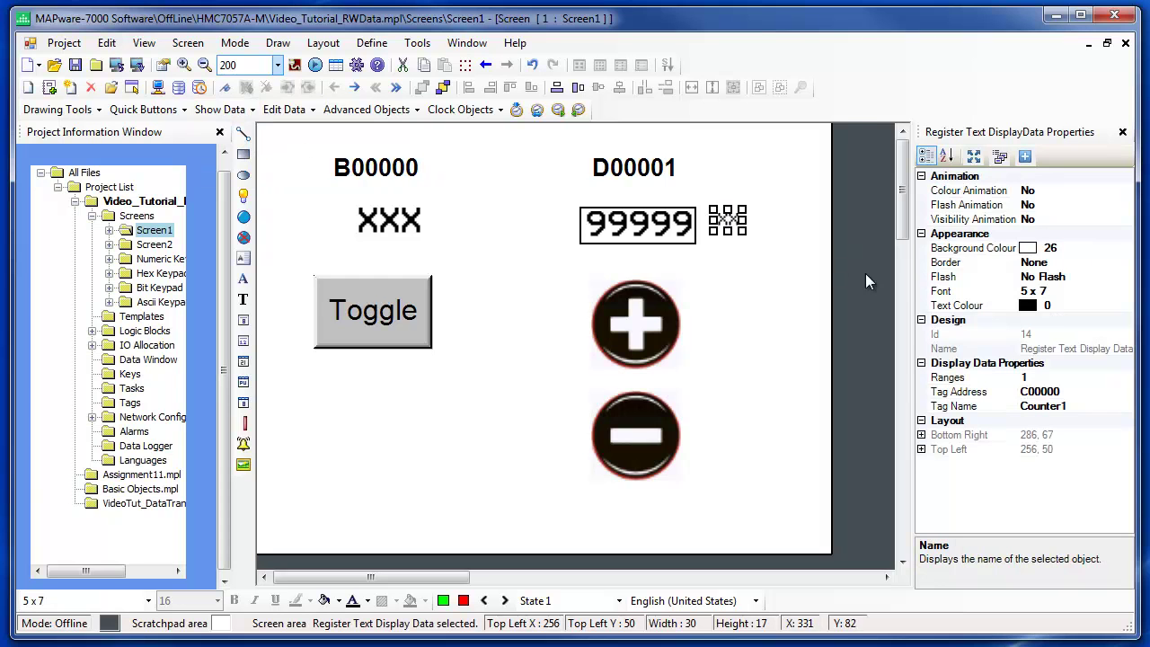
Step: Give the message display a single border and a 10 x 14 font
{"action": "left_click", "coordinate": [1104, 262]}
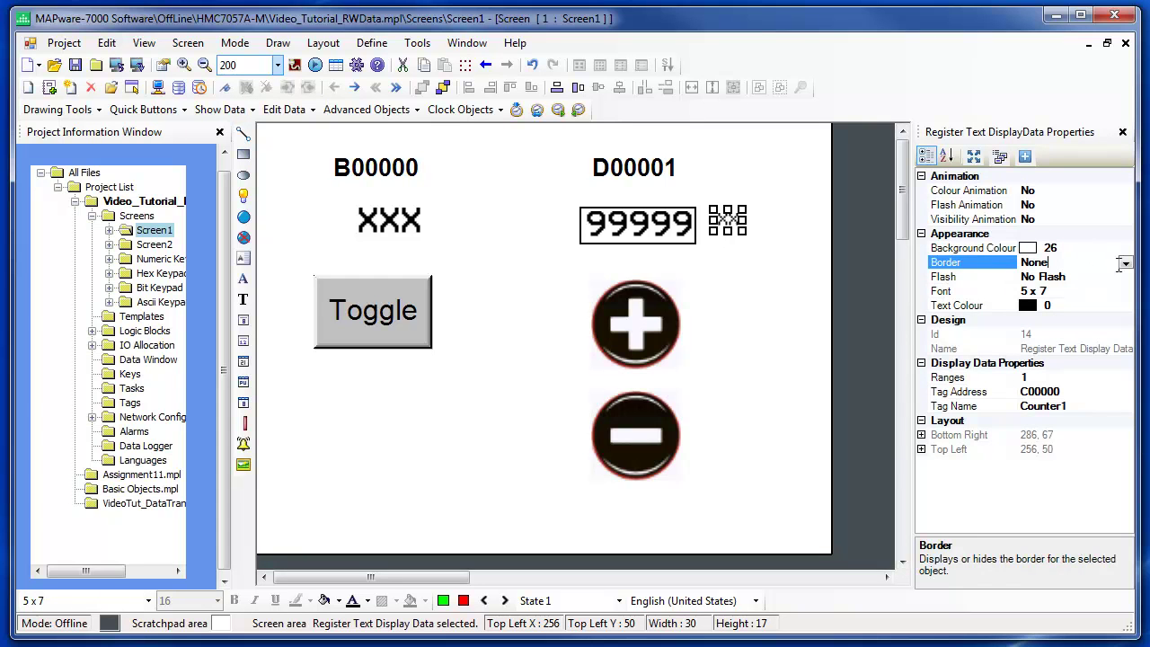
{"action": "left_click", "coordinate": [1125, 262]}
{"action": "left_click", "coordinate": [1113, 293]}
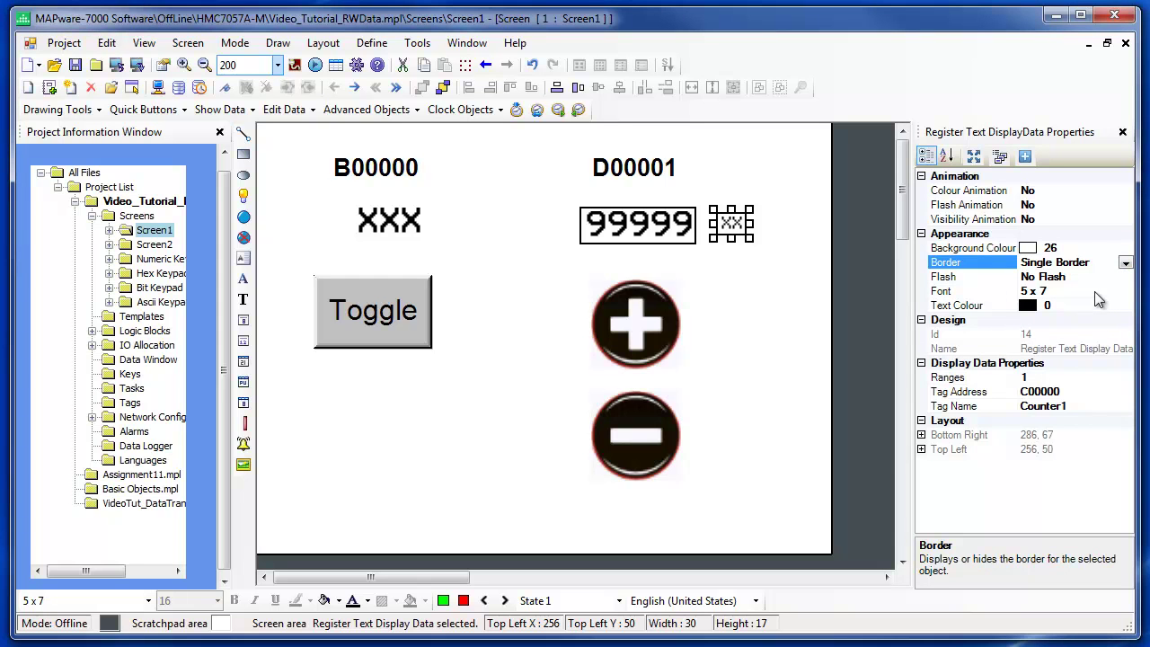
{"action": "left_click", "coordinate": [1094, 291]}
{"action": "left_click", "coordinate": [1124, 291]}
{"action": "left_click", "coordinate": [1111, 321]}
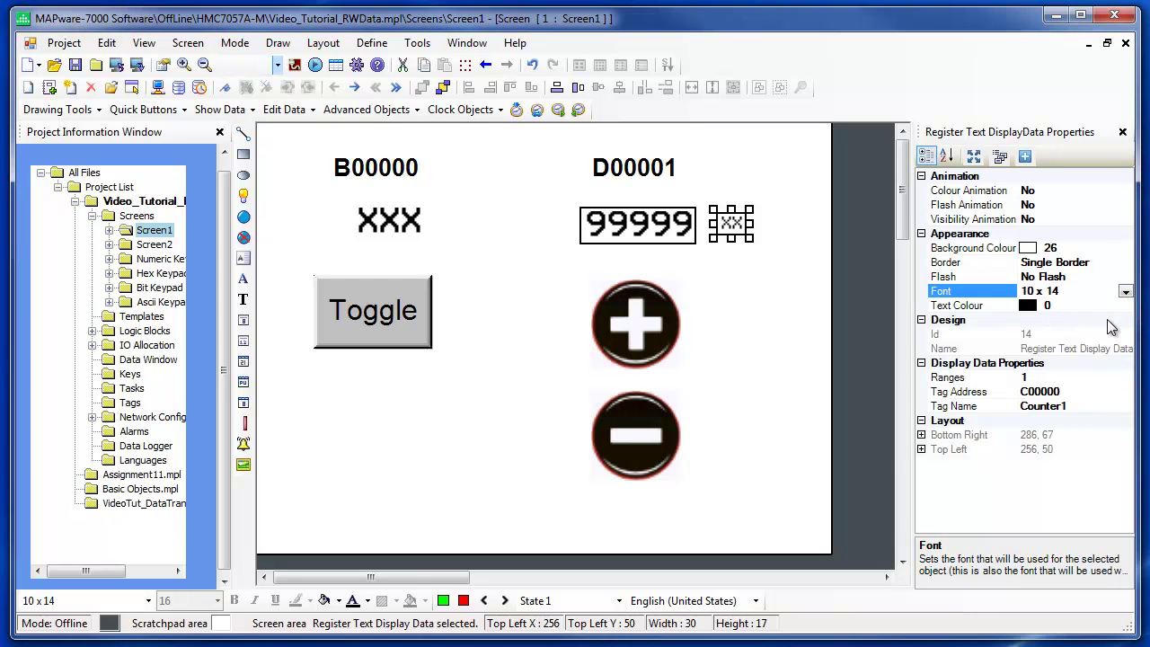
Step: Set the message display's tag address to D00001
{"action": "left_click", "coordinate": [1124, 396]}
{"action": "left_click", "coordinate": [1125, 393]}
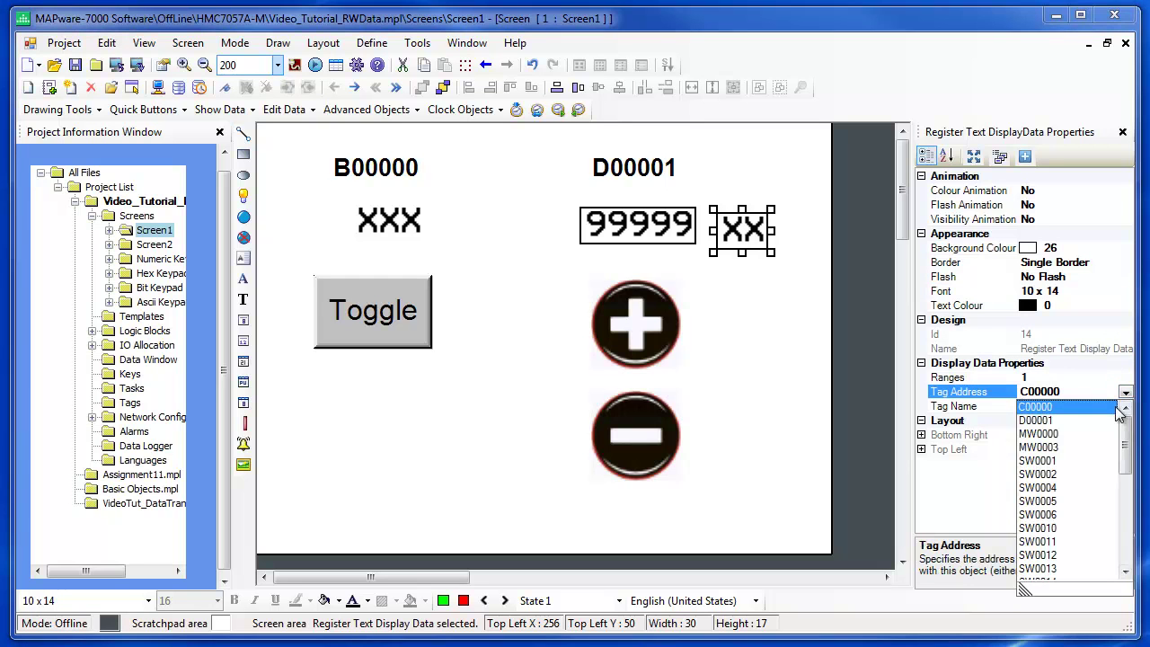
{"action": "left_click", "coordinate": [1106, 418]}
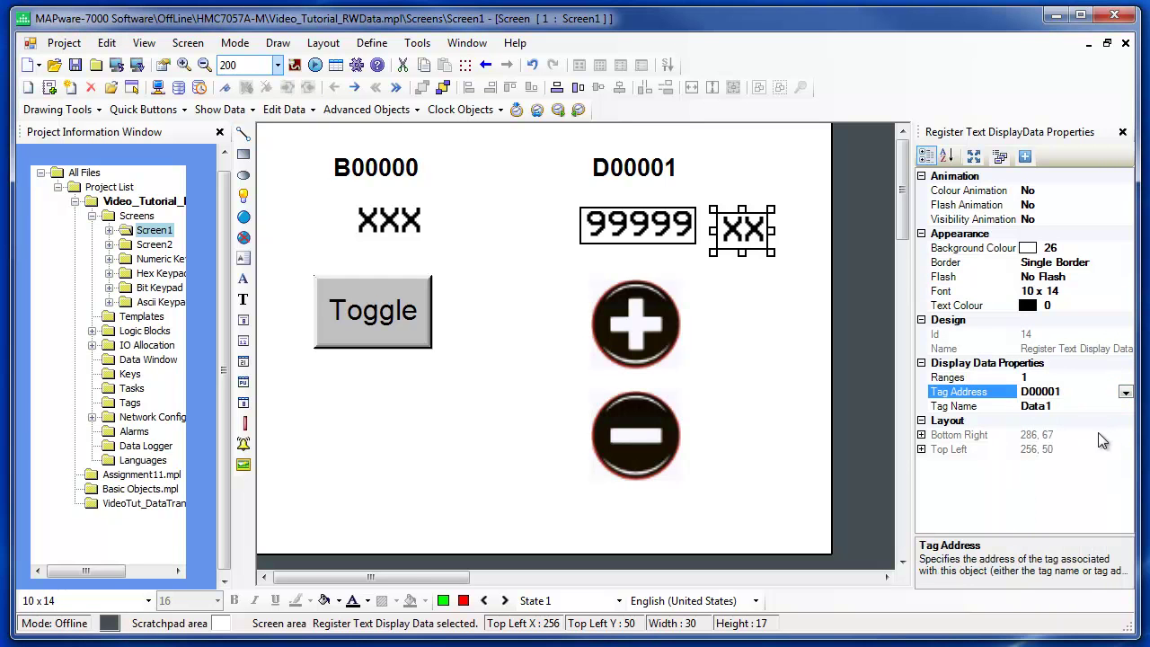
Step: Open the message display's text range configuration and add two more ranges
{"action": "left_click", "coordinate": [1074, 374]}
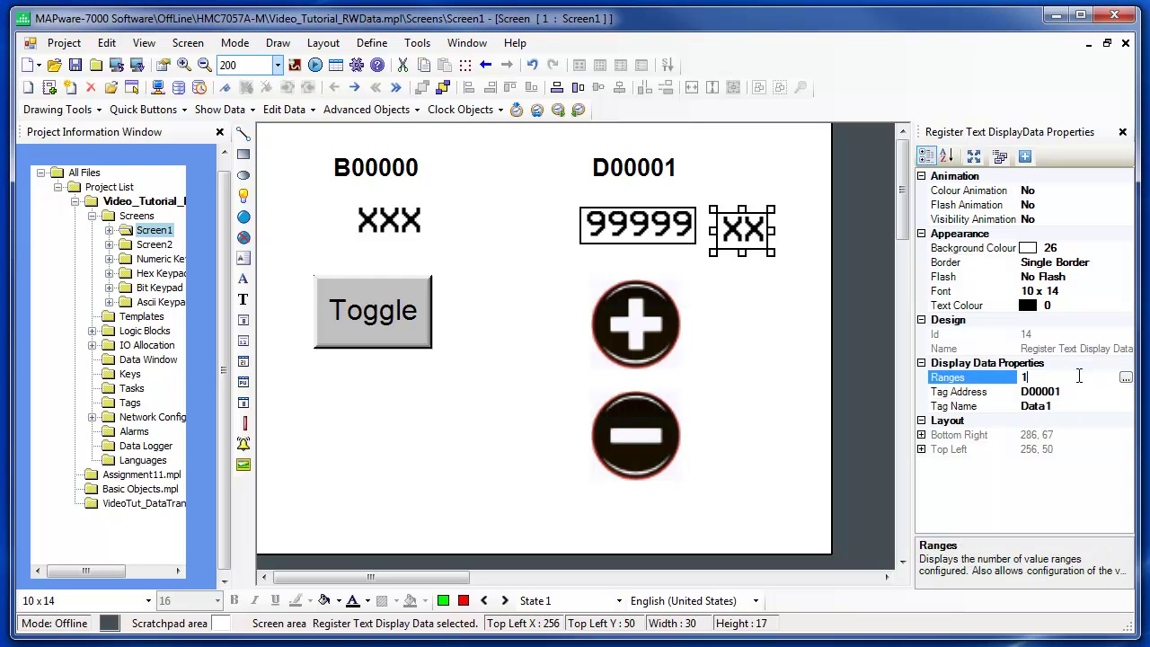
{"action": "left_click", "coordinate": [1125, 378]}
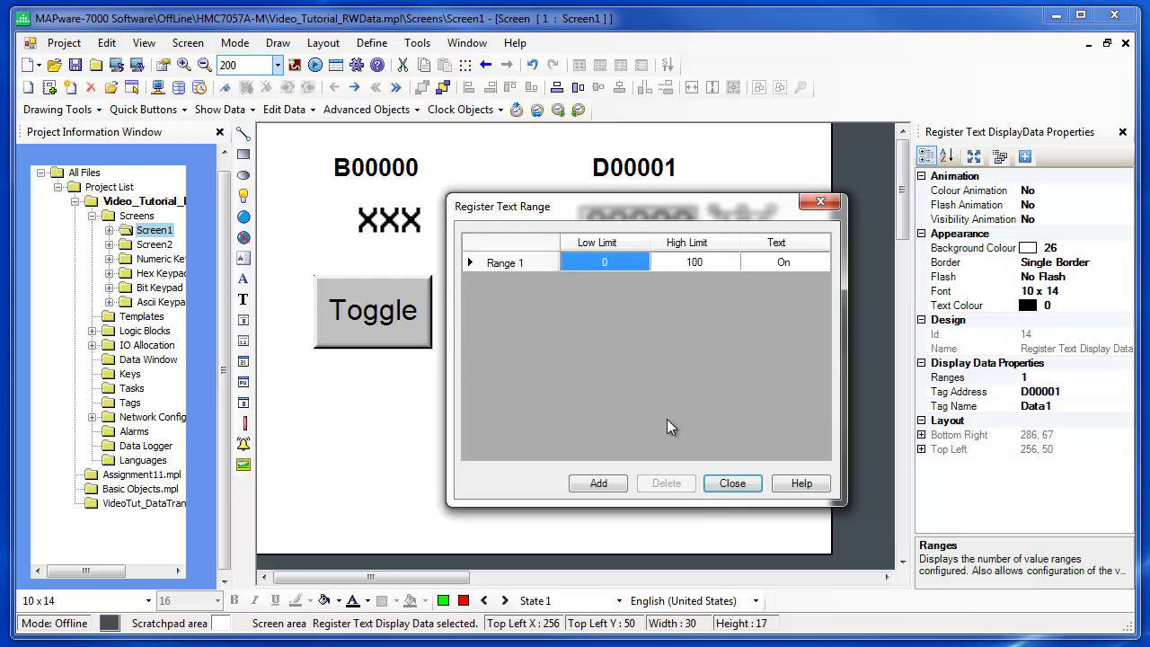
{"action": "left_click", "coordinate": [602, 485]}
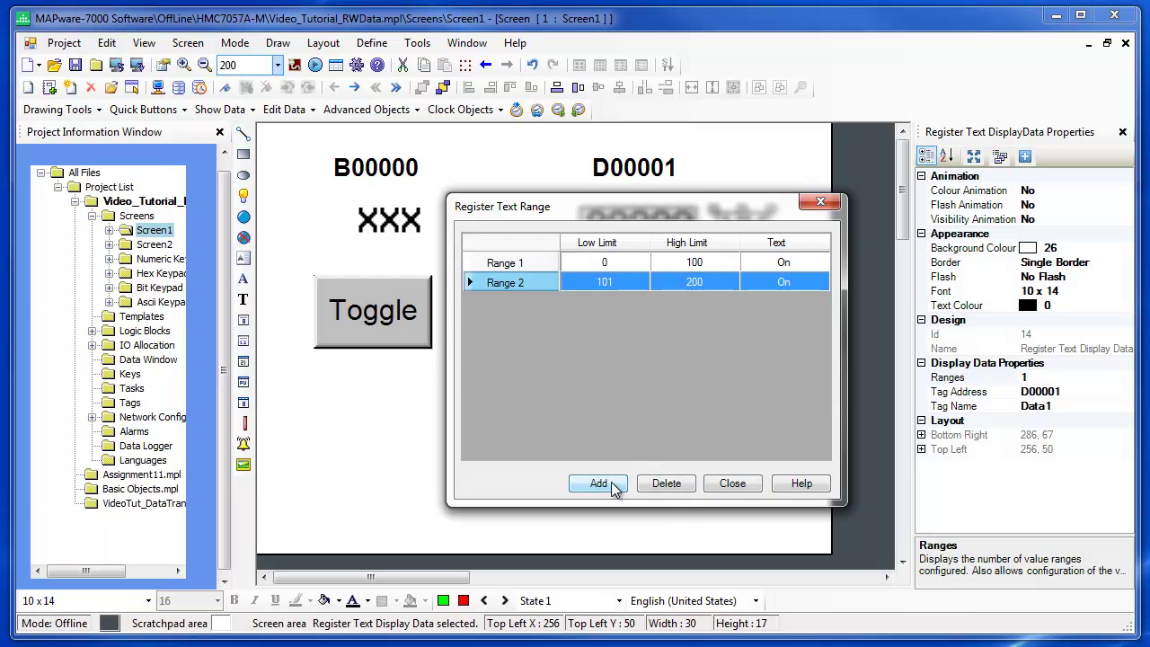
{"action": "left_click", "coordinate": [608, 486]}
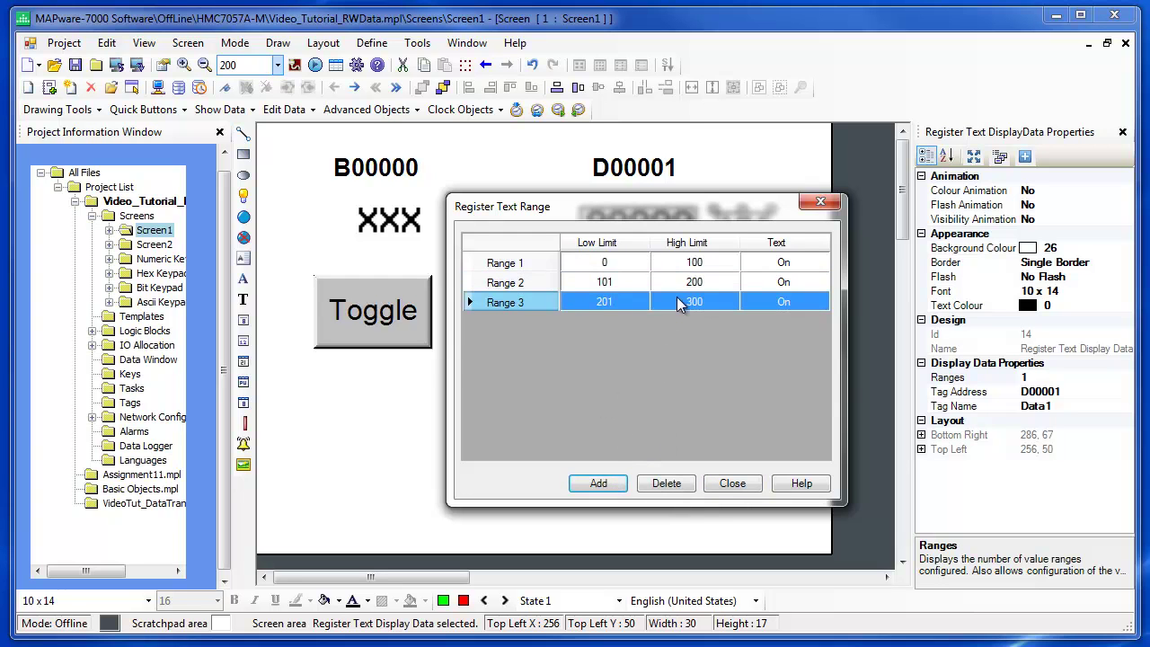
Step: Set the message display's range limits to 0–10 for Range 1, 11–20 for Range 2 and 21–30 for Range 3
{"action": "left_click", "coordinate": [696, 264]}
{"action": "type", "text": "10"}
{"action": "left_click", "coordinate": [606, 282]}
{"action": "type", "text": "11"}
{"action": "left_click", "coordinate": [692, 282]}
{"action": "type", "text": "20"}
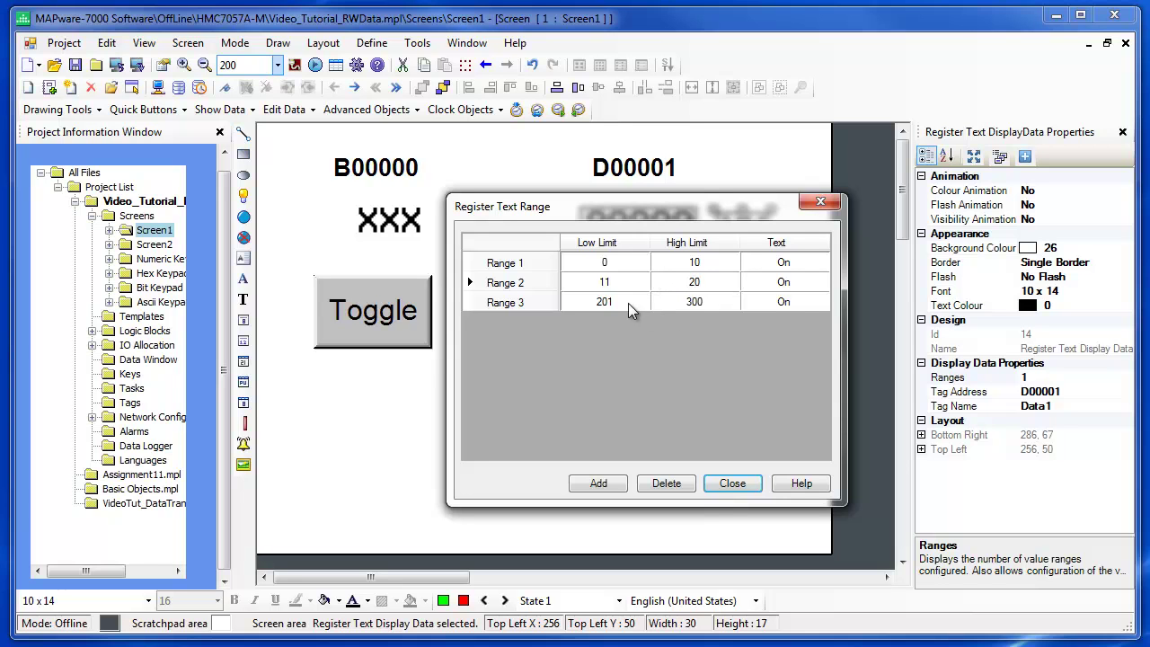
{"action": "type", "text": "21"}
{"action": "type", "text": "30"}
Step: Assign the texts Cool, Nominal and Hot to Ranges 1, 2 and 3, and close the range configuration
{"action": "left_click", "coordinate": [797, 262]}
{"action": "type", "text": "Cool"}
{"action": "left_click", "coordinate": [783, 283]}
{"action": "type", "text": "Nominal"}
{"action": "left_click", "coordinate": [779, 301]}
{"action": "type", "text": "Hot"}
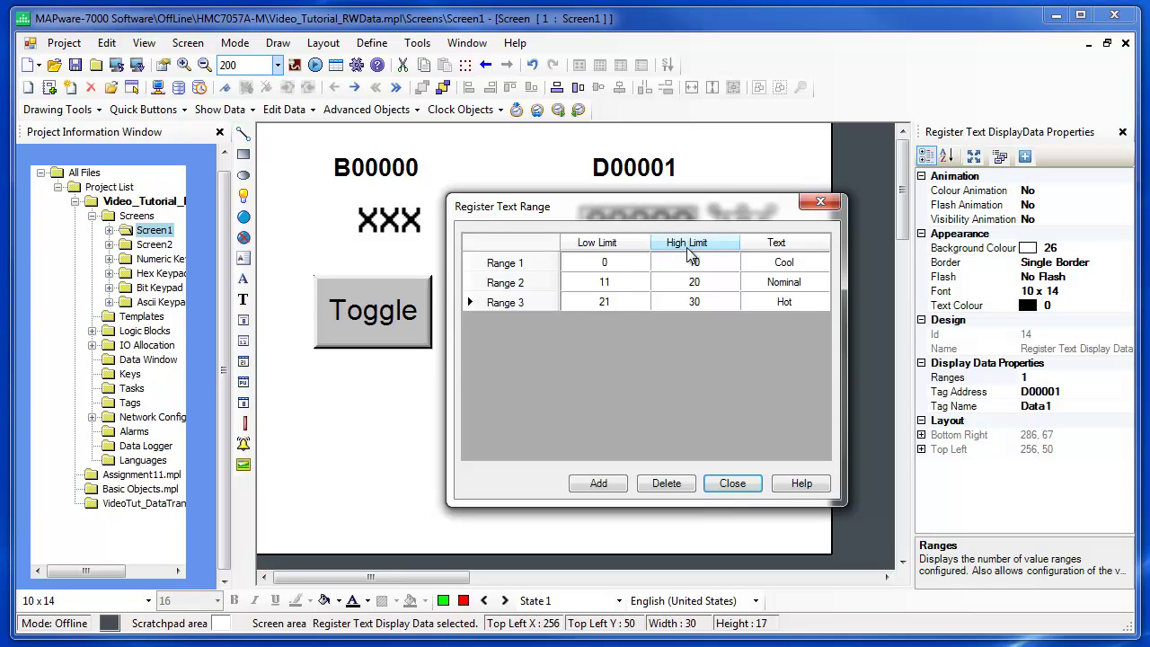
{"action": "left_click", "coordinate": [732, 485]}
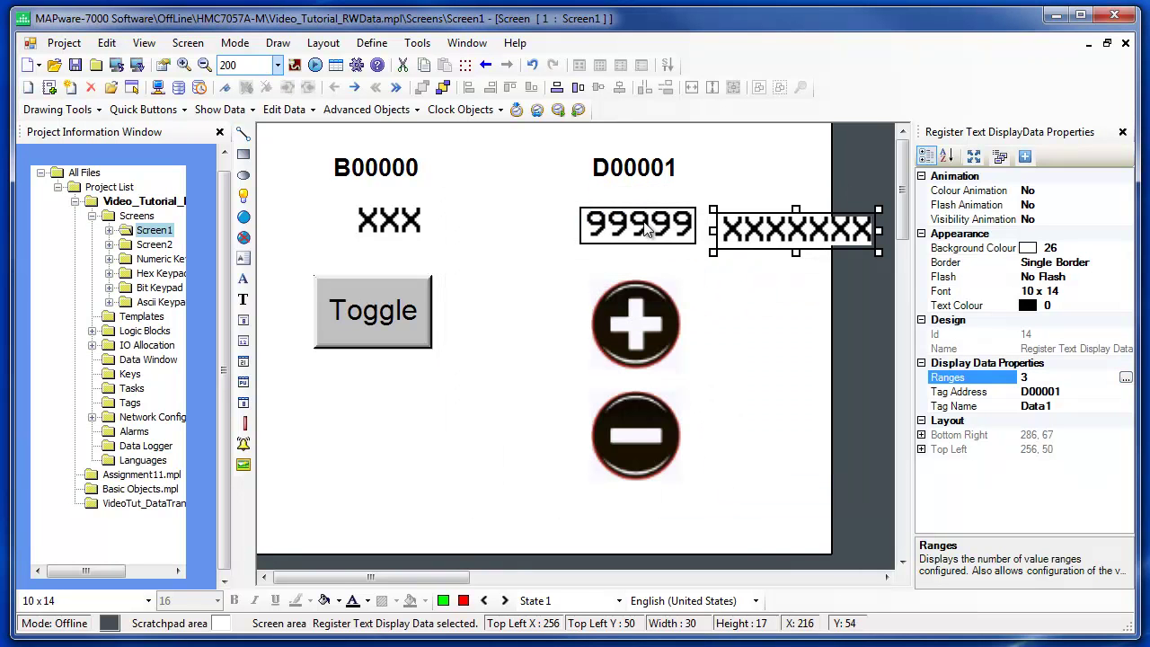
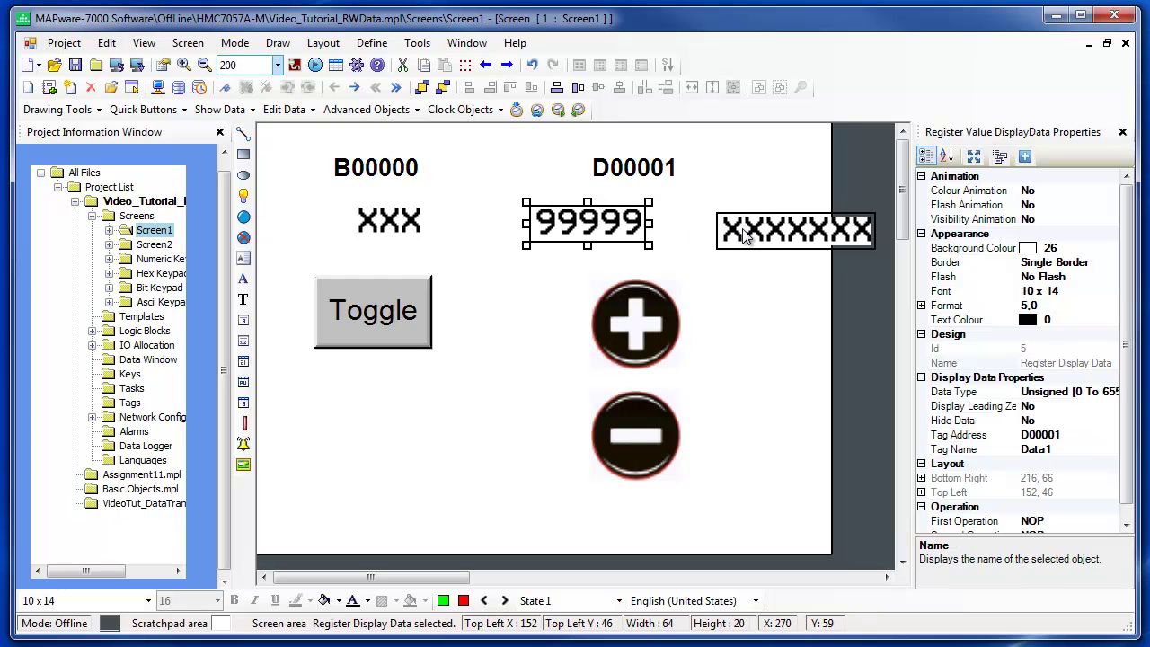
Step: Move the message display beside the numeric display, inside the screen edge and at the same height
{"action": "left_click_drag", "start_coordinate": [742, 232], "coordinate": [680, 221]}
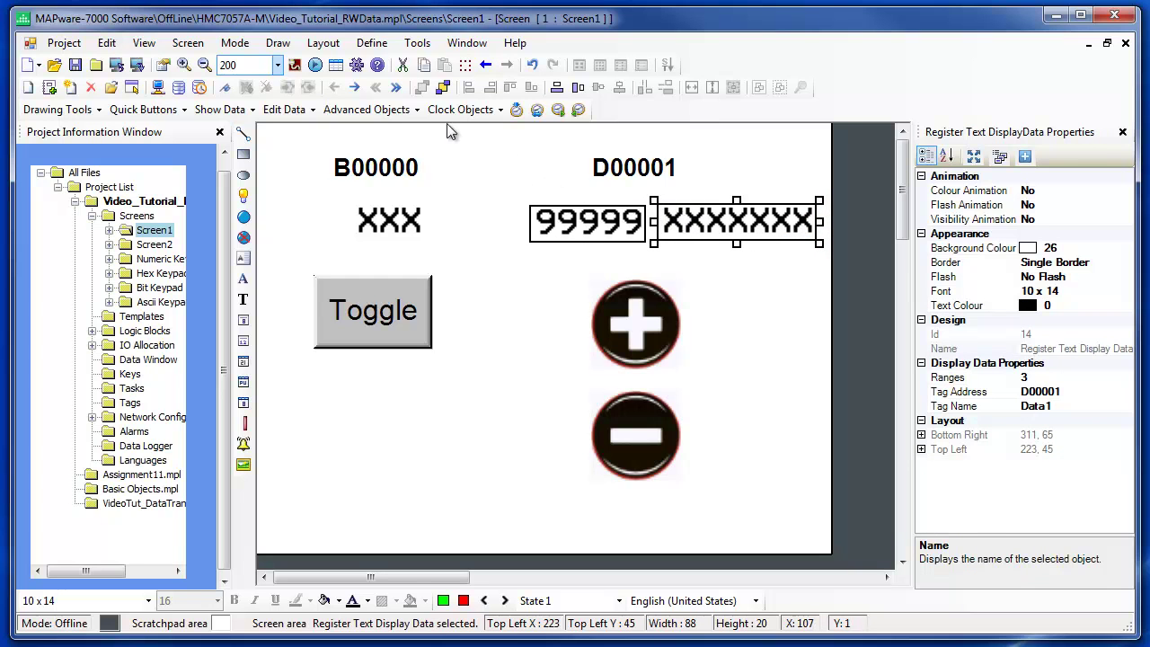
Step: Run the simulation and toggle bit B00000 twice to test its bit display
{"action": "left_click", "coordinate": [316, 65]}
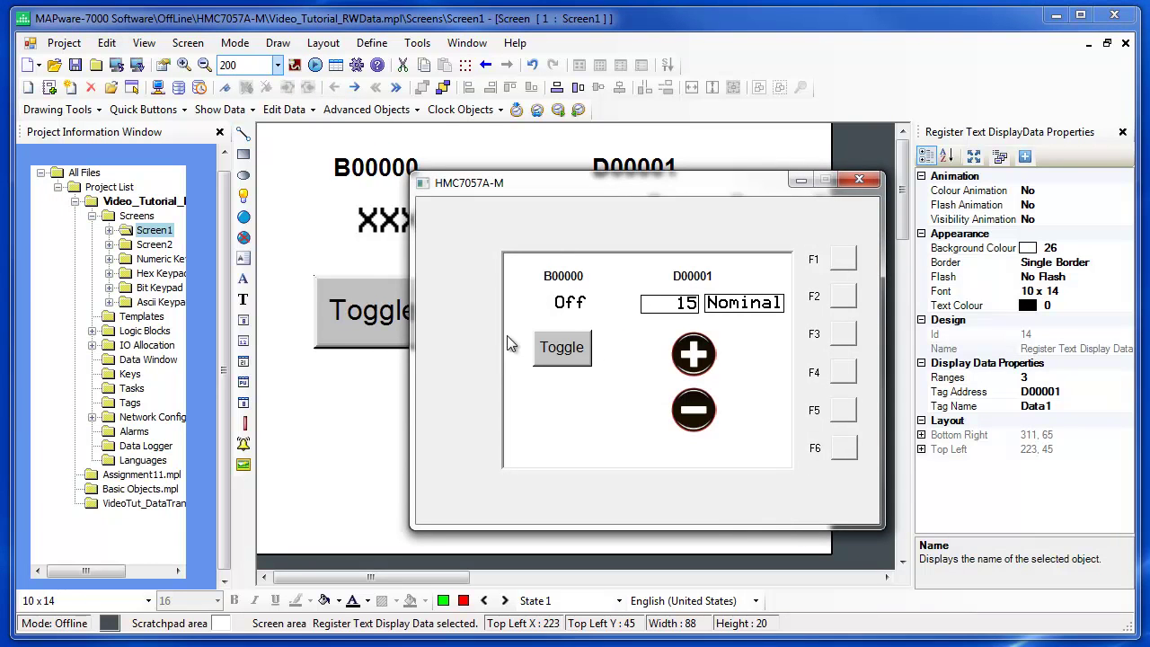
{"action": "left_click_drag", "start_coordinate": [618, 188], "coordinate": [535, 189]}
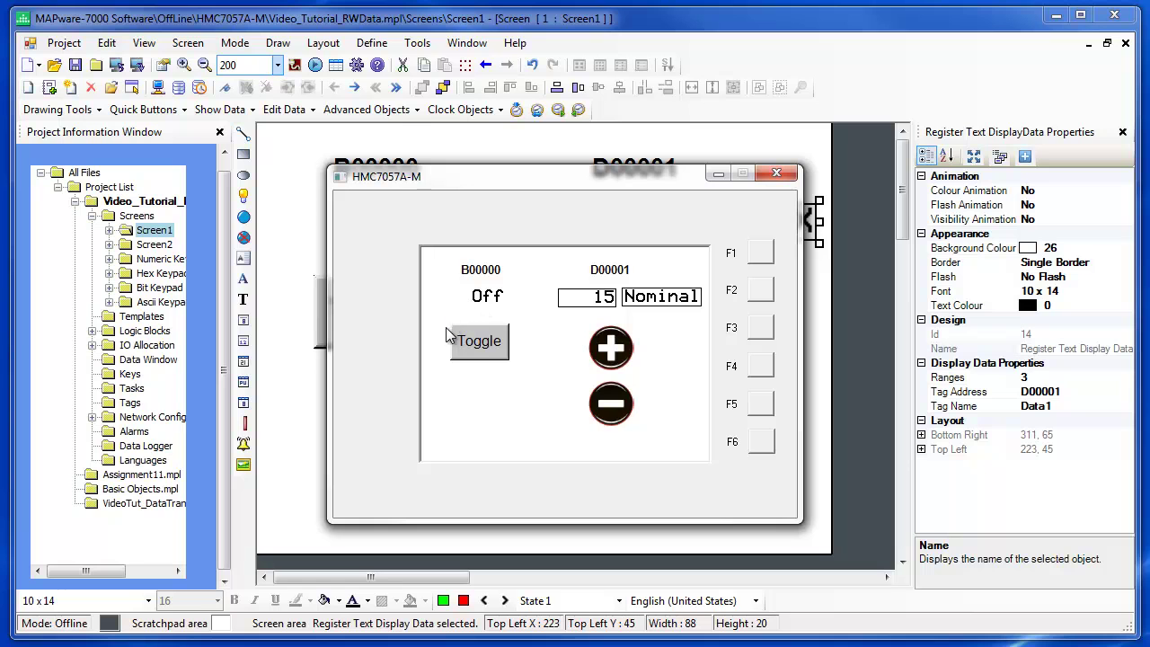
{"action": "left_click", "coordinate": [487, 349]}
{"action": "left_click", "coordinate": [487, 345]}
Step: Raise D00001 seven times with the simulated plus button to test the numeric and message displays
{"action": "left_click", "coordinate": [611, 350]}
{"action": "left_click", "coordinate": [611, 351]}
{"action": "left_click", "coordinate": [611, 350]}
{"action": "left_click", "coordinate": [611, 351]}
{"action": "left_click", "coordinate": [610, 350]}
{"action": "left_click", "coordinate": [610, 350]}
{"action": "left_click", "coordinate": [610, 351]}
Step: Lower D00001 repeatedly with the simulated minus button to test the message ranges, and close the simulation
{"action": "left_click", "coordinate": [610, 406]}
{"action": "left_click", "coordinate": [610, 406]}
{"action": "left_click", "coordinate": [610, 406]}
{"action": "left_click", "coordinate": [610, 406]}
{"action": "left_click", "coordinate": [609, 406]}
{"action": "left_click", "coordinate": [610, 406]}
{"action": "left_click", "coordinate": [611, 408]}
{"action": "left_click", "coordinate": [611, 408]}
{"action": "left_click", "coordinate": [611, 408]}
{"action": "left_click", "coordinate": [610, 408]}
{"action": "left_click", "coordinate": [610, 408]}
{"action": "left_click", "coordinate": [610, 408]}
{"action": "left_click", "coordinate": [611, 407]}
{"action": "left_click", "coordinate": [610, 408]}
{"action": "left_click", "coordinate": [778, 172]}
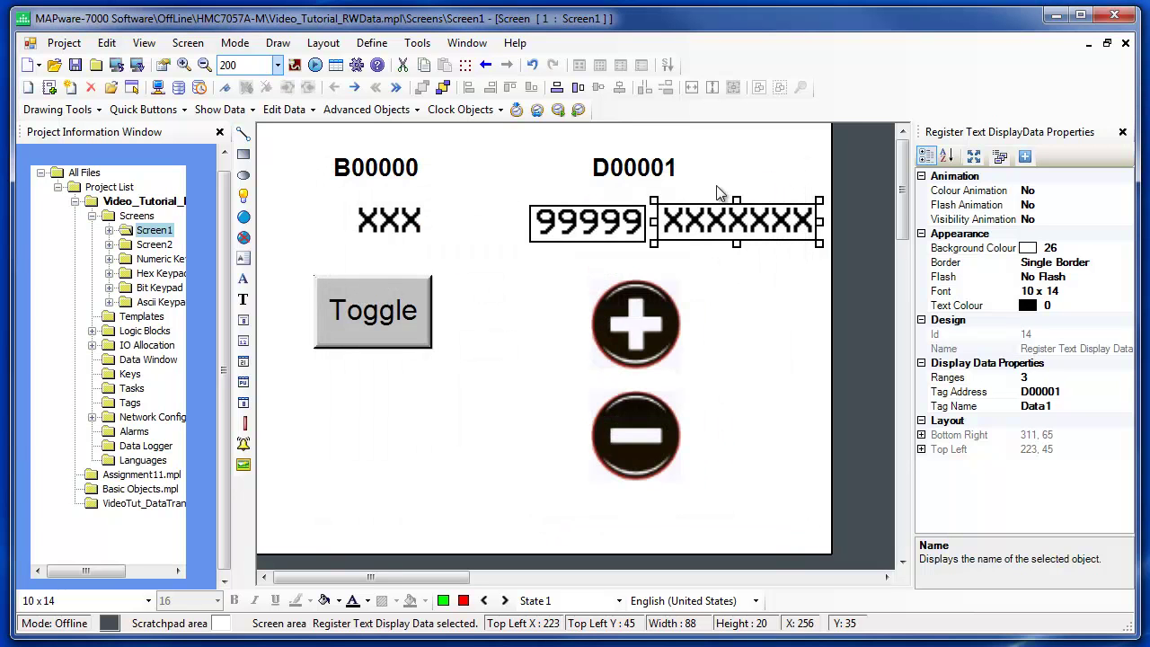
Step: Open Screen2 and place a Bit Entry object below the red indicator lamp
{"action": "left_click", "coordinate": [475, 329]}
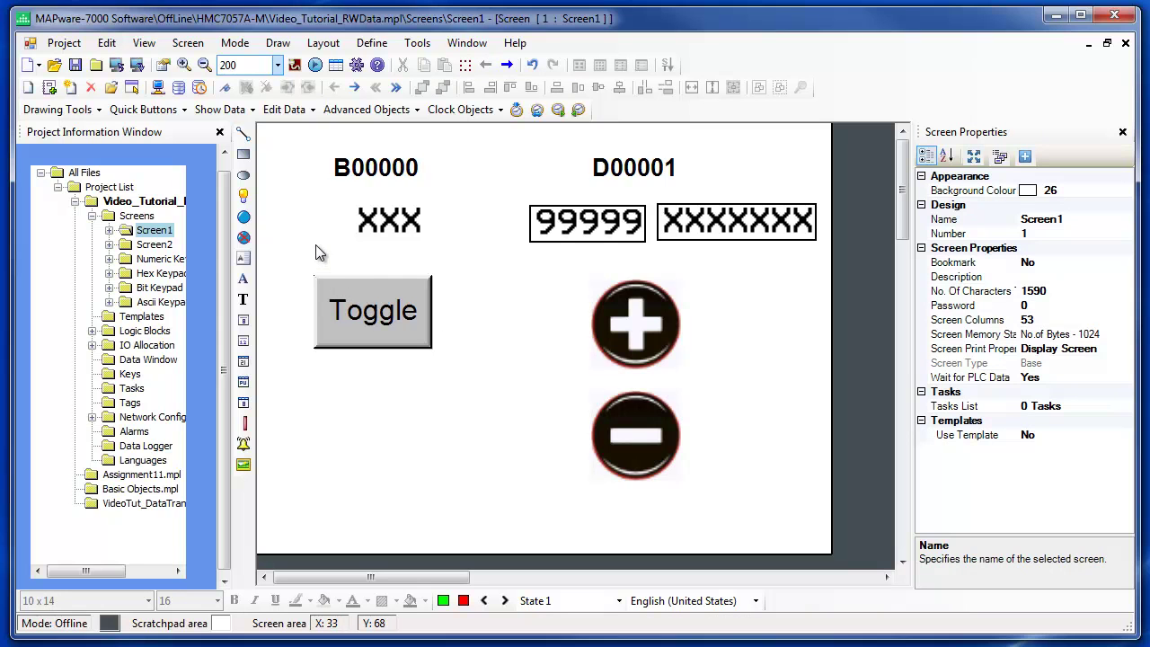
{"action": "double_click", "coordinate": [154, 244]}
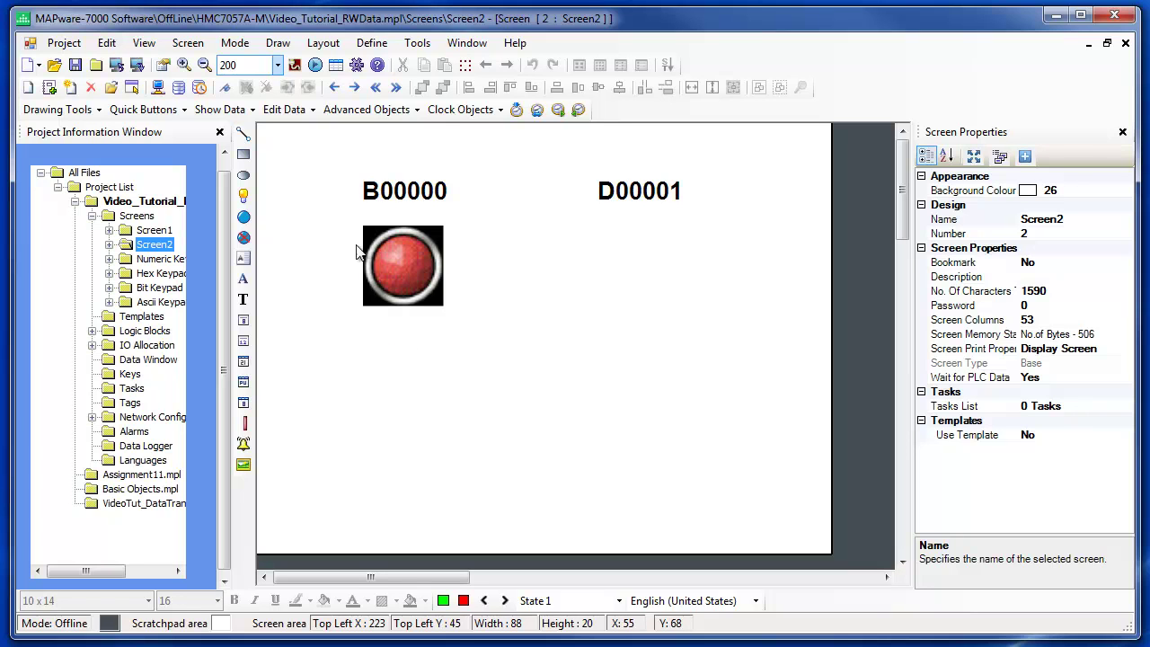
{"action": "left_click", "coordinate": [292, 112]}
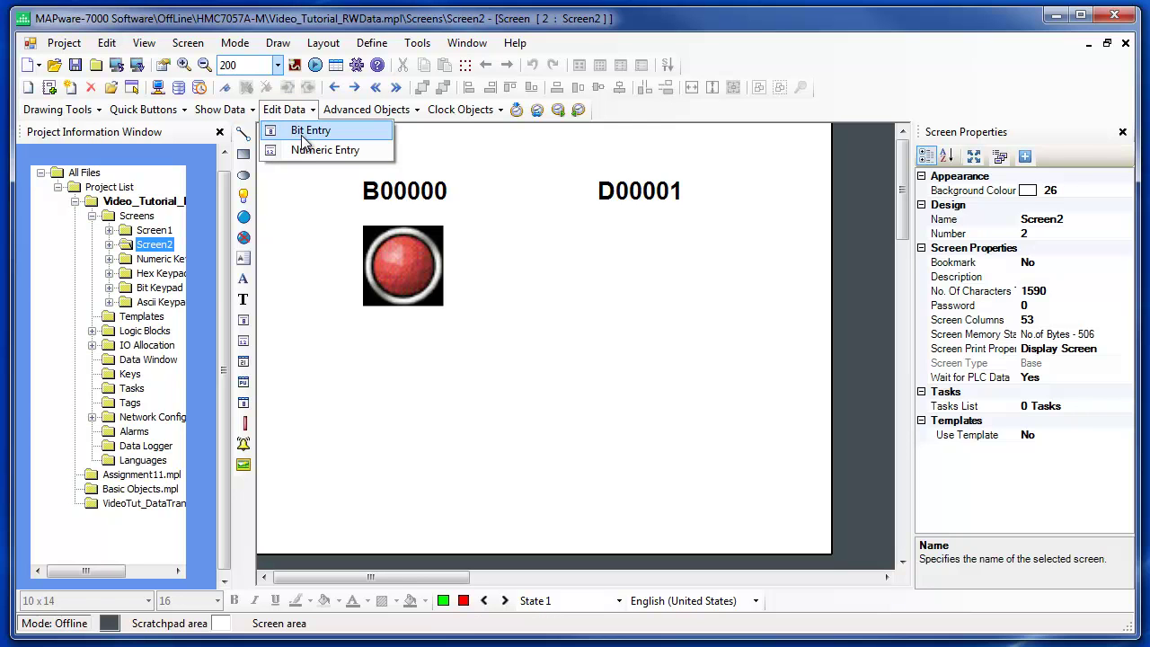
{"action": "left_click", "coordinate": [304, 131]}
{"action": "left_click", "coordinate": [379, 349]}
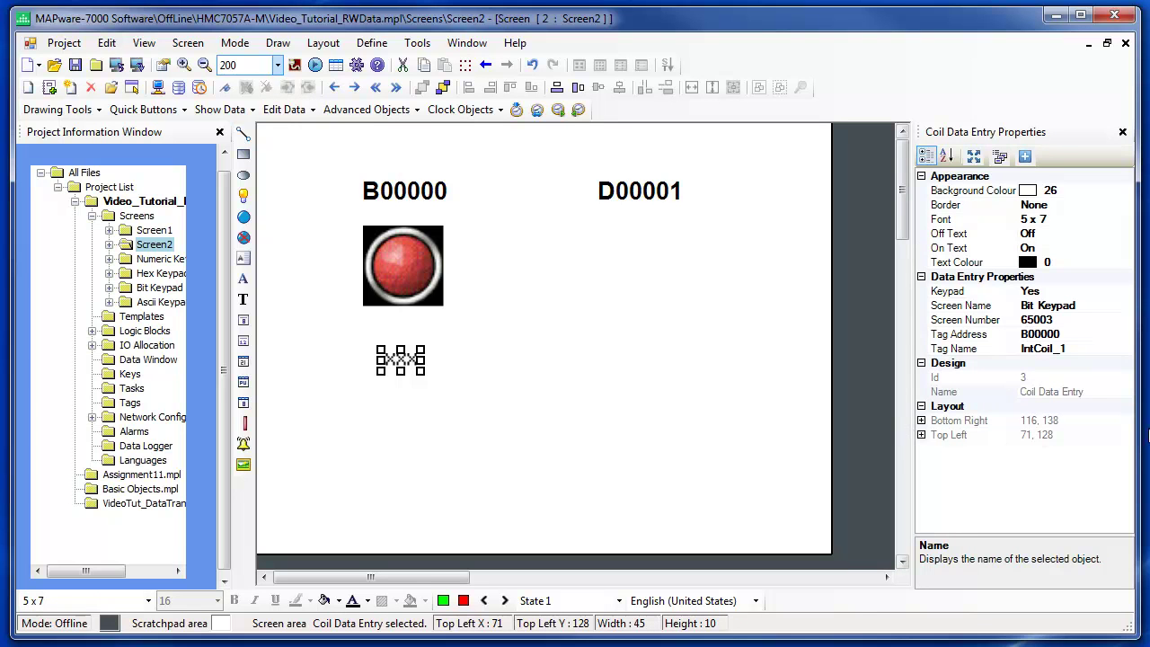
Step: Set the bit entry's font to 10 x 14 and review its Off and On texts, tag address and keypad screen name
{"action": "left_click", "coordinate": [1089, 218]}
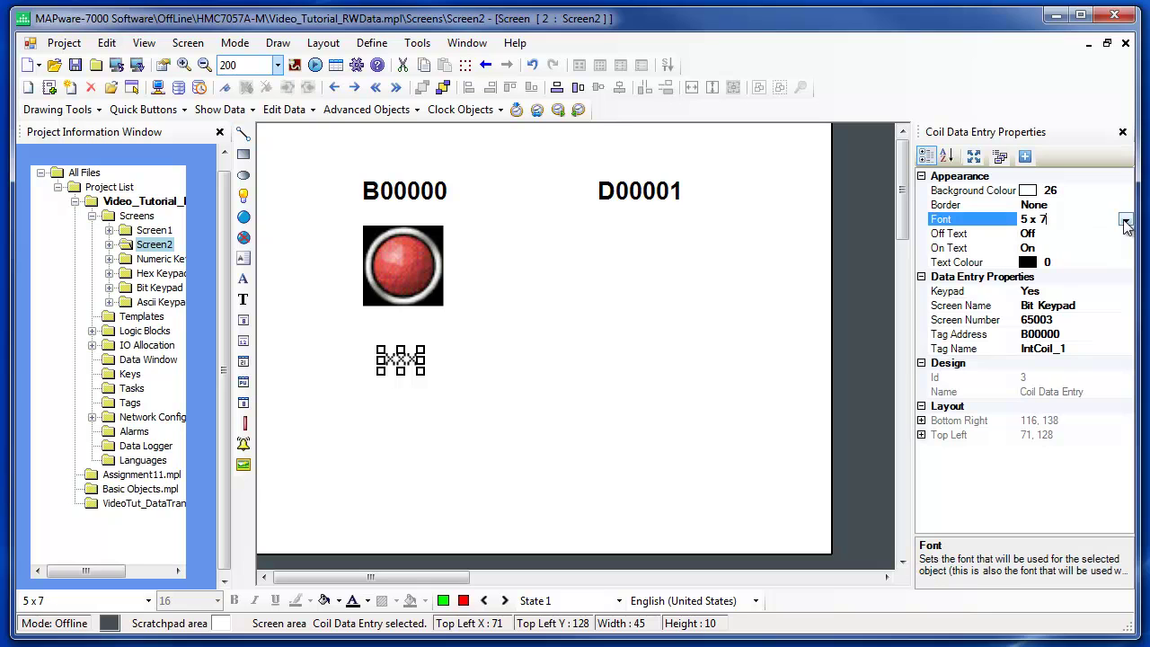
{"action": "left_click", "coordinate": [1124, 220]}
{"action": "left_click", "coordinate": [1097, 246]}
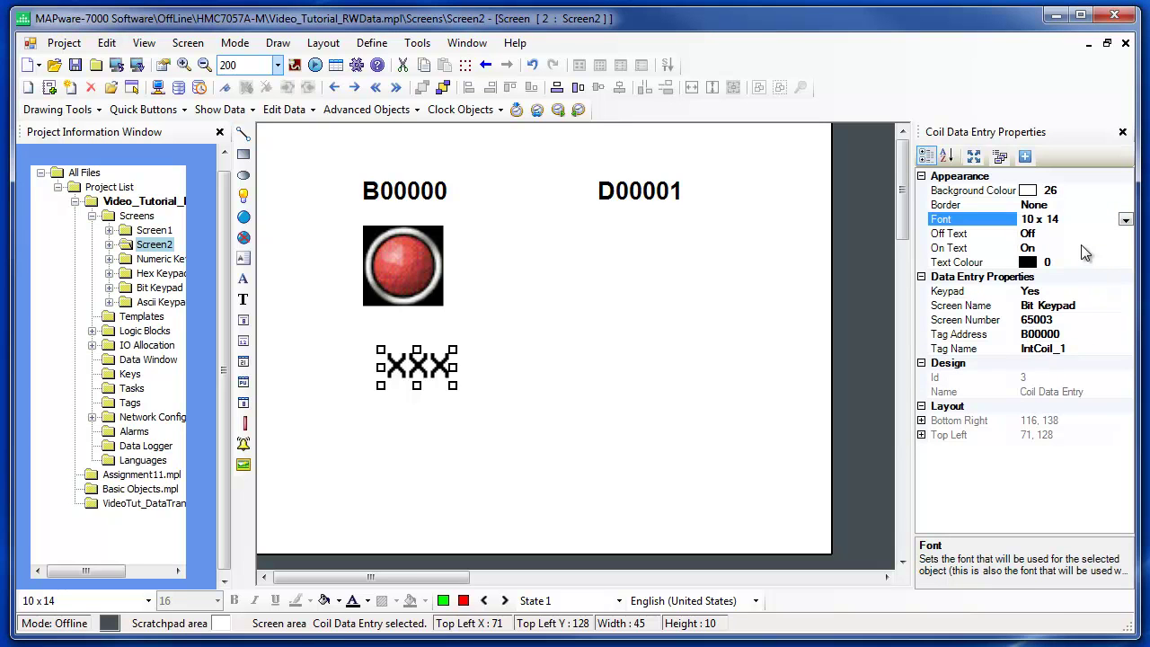
{"action": "left_click", "coordinate": [1078, 234]}
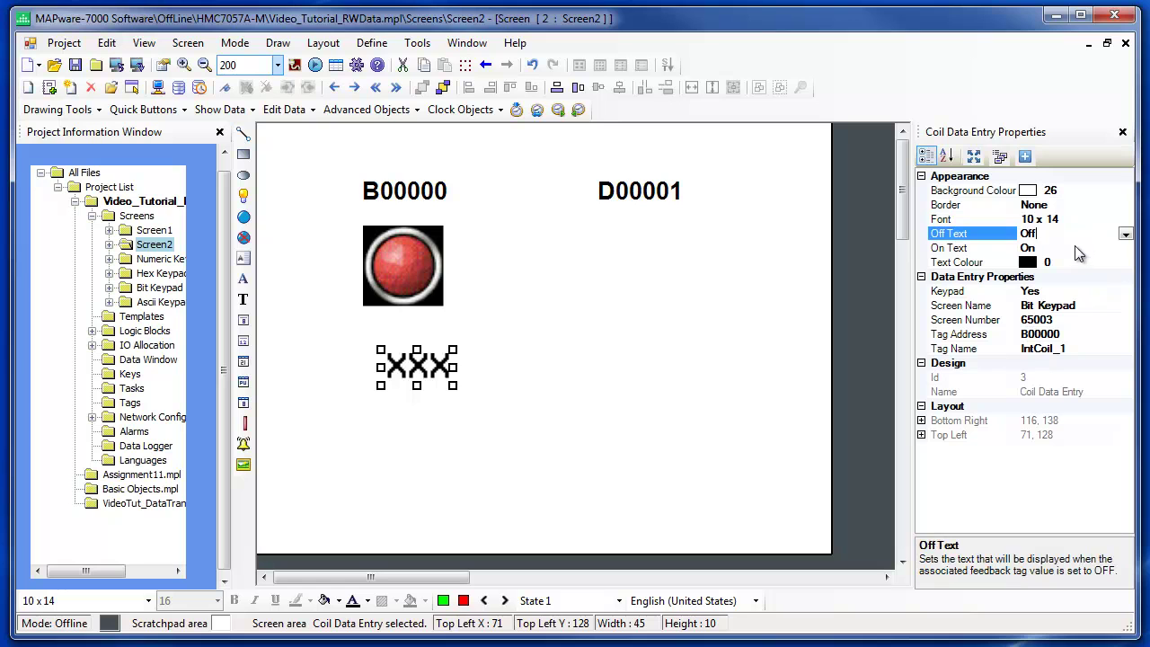
{"action": "left_click", "coordinate": [1071, 252]}
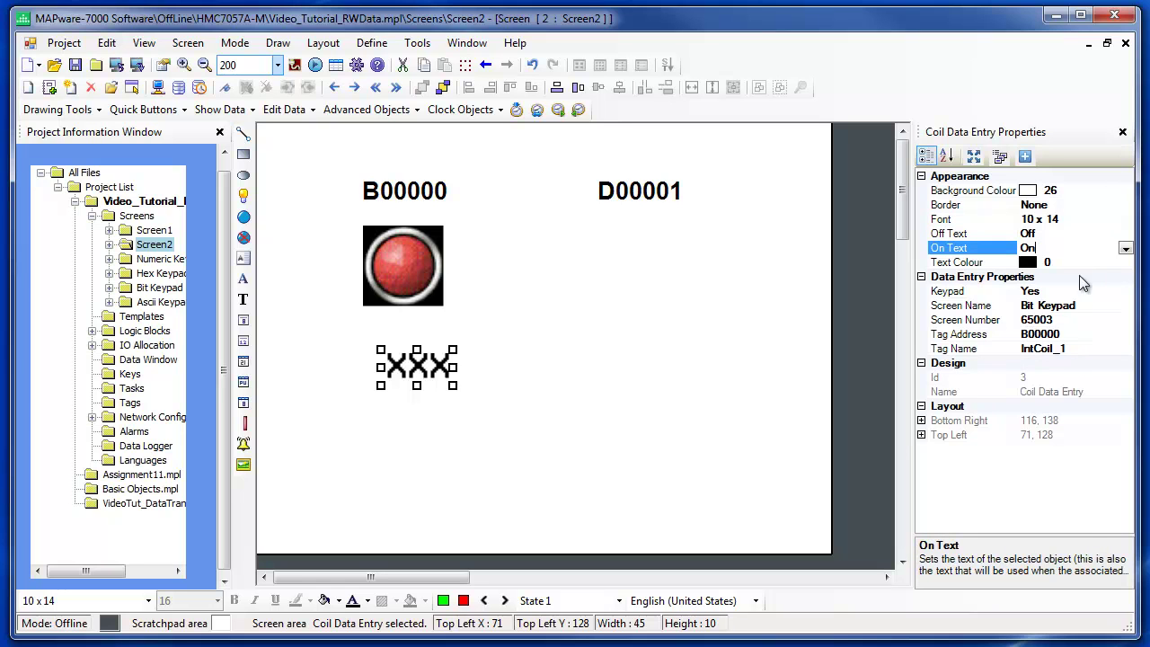
{"action": "left_click", "coordinate": [1086, 334]}
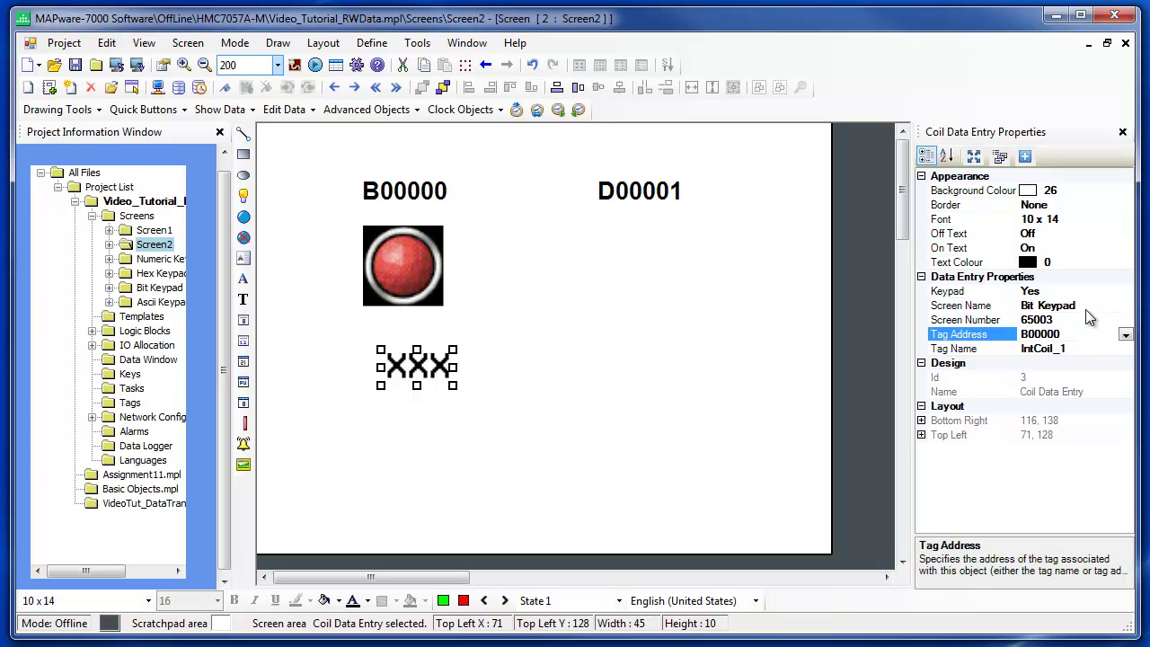
{"action": "left_click", "coordinate": [1087, 306]}
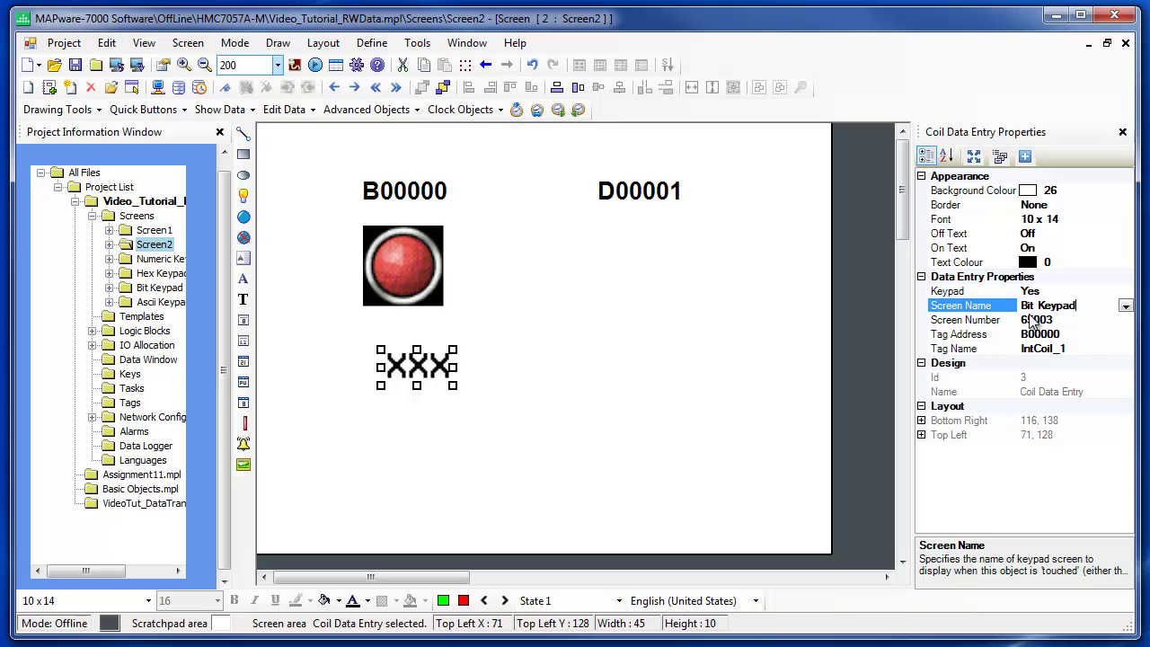
Step: Move the bit entry up so it sits centred directly beneath the red lamp
{"action": "left_click_drag", "start_coordinate": [417, 366], "coordinate": [403, 345]}
{"action": "left_click", "coordinate": [549, 315]}
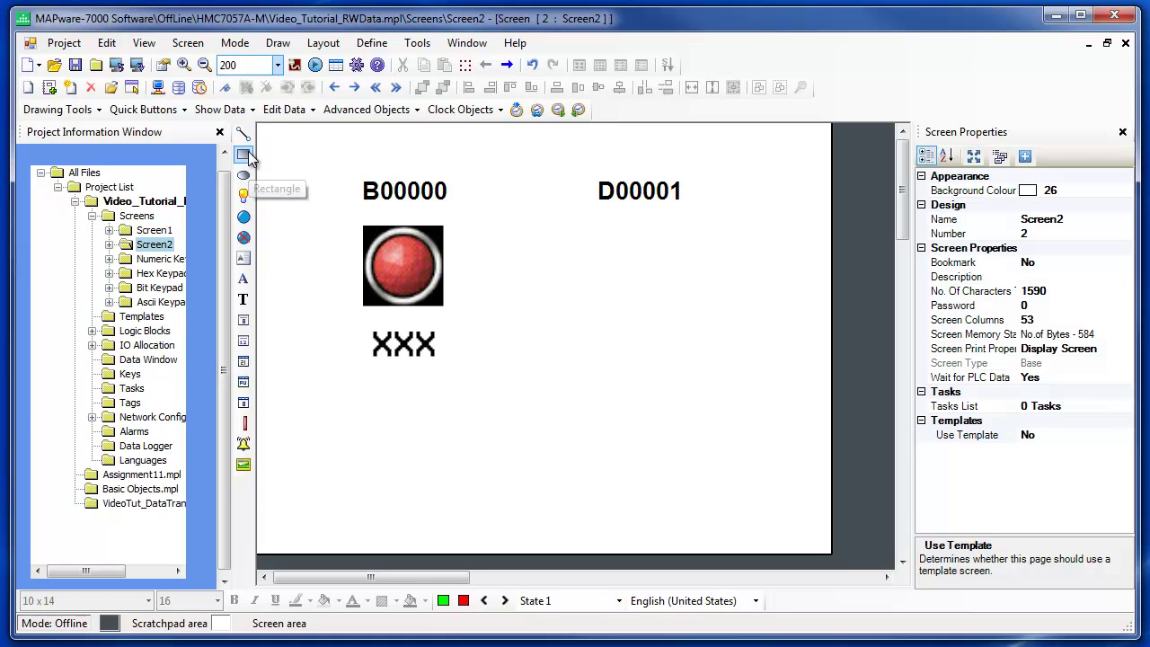
Step: Place a Numeric Entry object below the D00001 label and give it a 10 x 14 font
{"action": "left_click", "coordinate": [283, 113]}
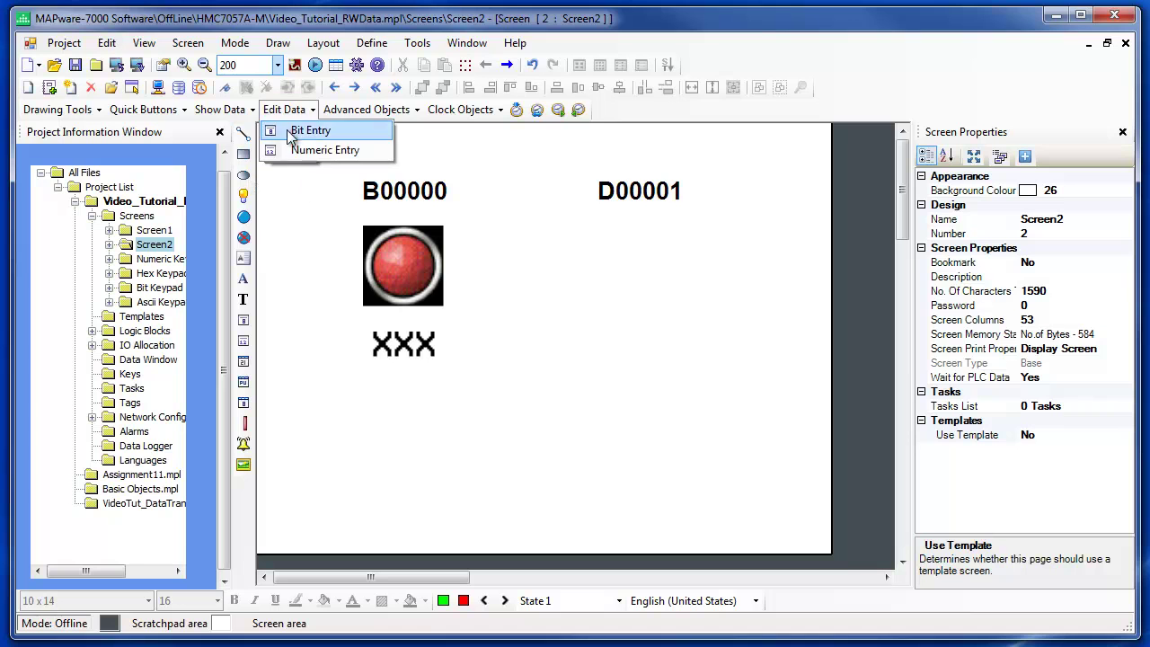
{"action": "left_click", "coordinate": [301, 152]}
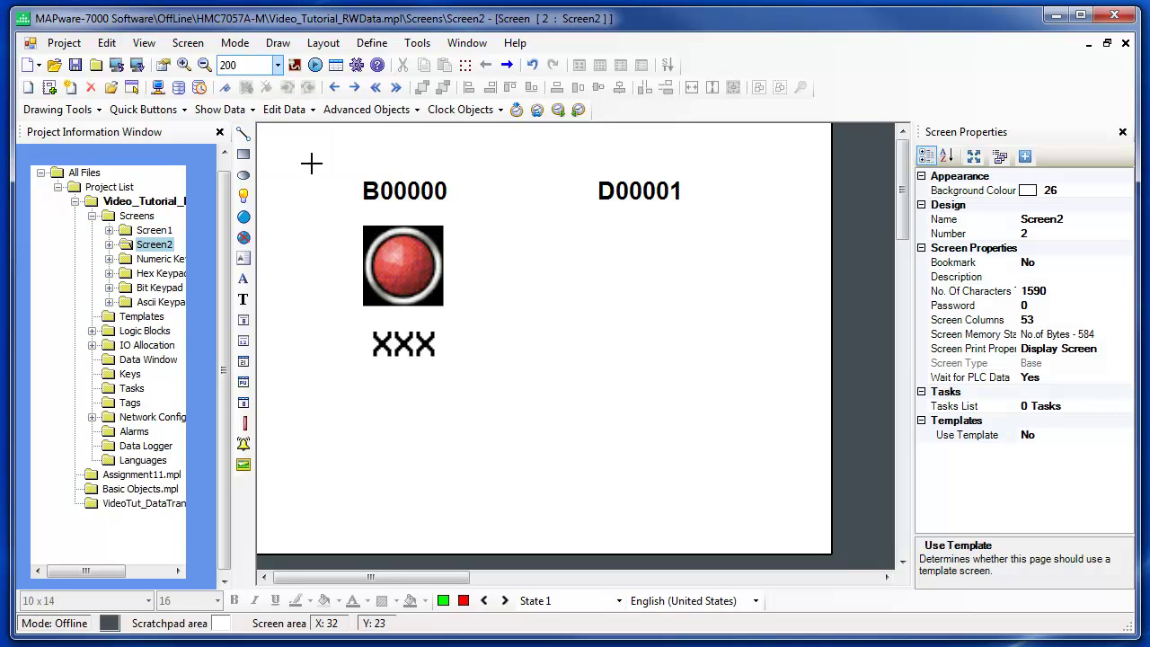
{"action": "left_click", "coordinate": [594, 237]}
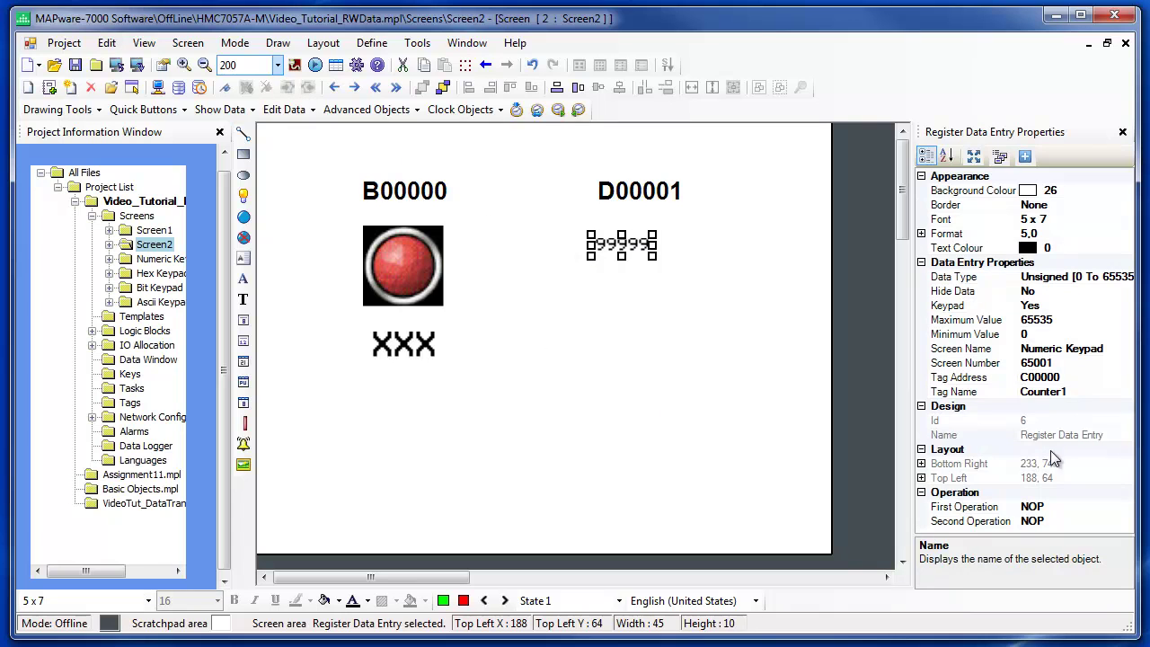
{"action": "left_click", "coordinate": [1120, 223]}
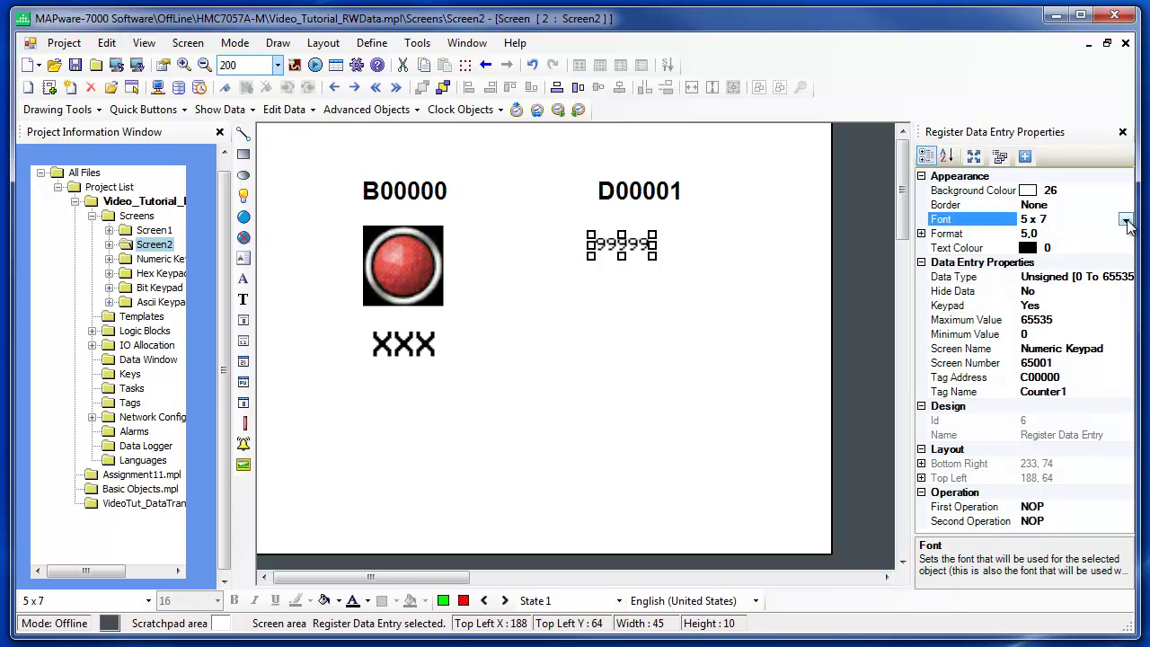
{"action": "left_click", "coordinate": [1125, 220]}
{"action": "left_click", "coordinate": [1107, 251]}
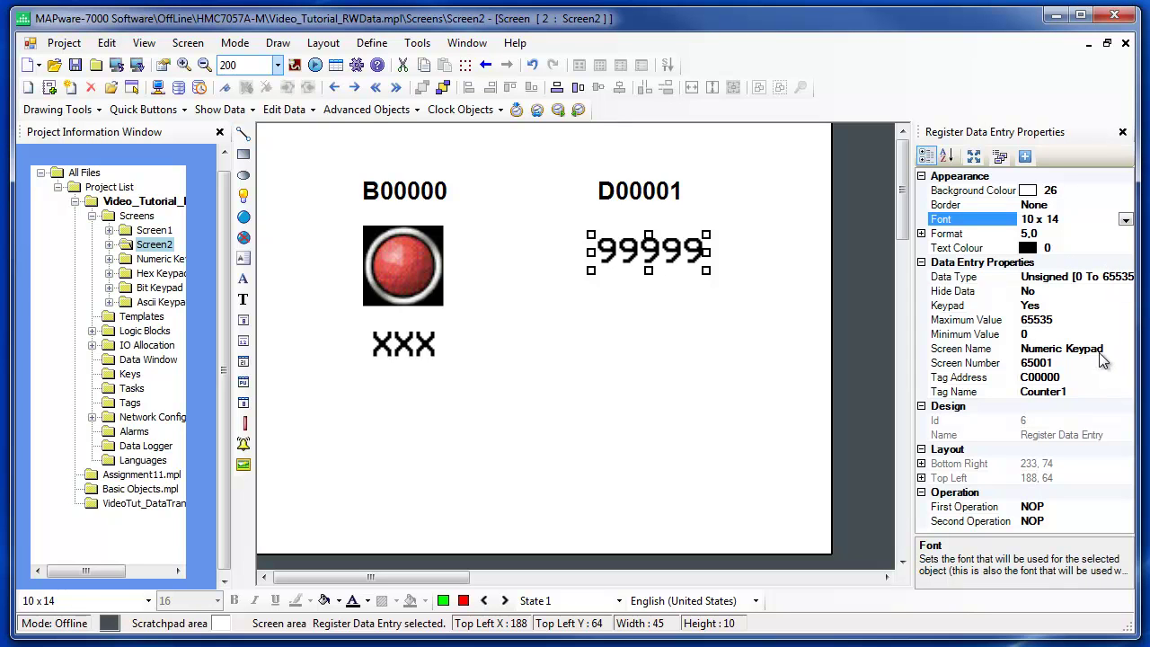
Step: Set the numeric entry's tag address to D00001 and check its keypad screen name
{"action": "left_click", "coordinate": [1097, 378]}
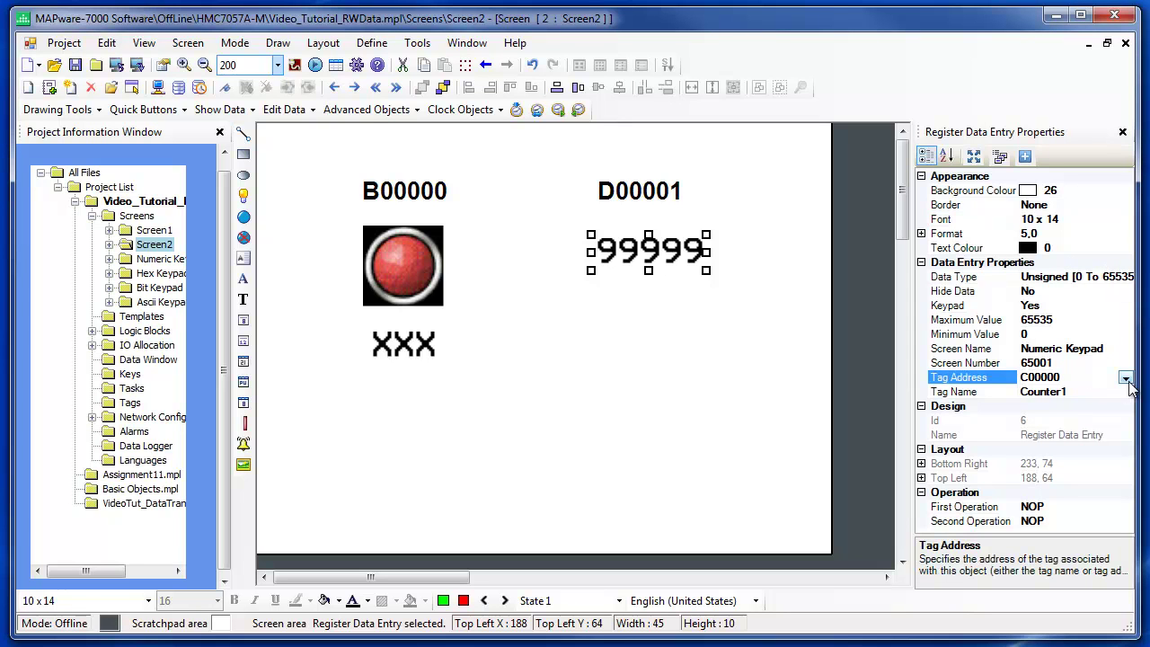
{"action": "left_click", "coordinate": [1126, 378]}
{"action": "left_click", "coordinate": [1100, 406]}
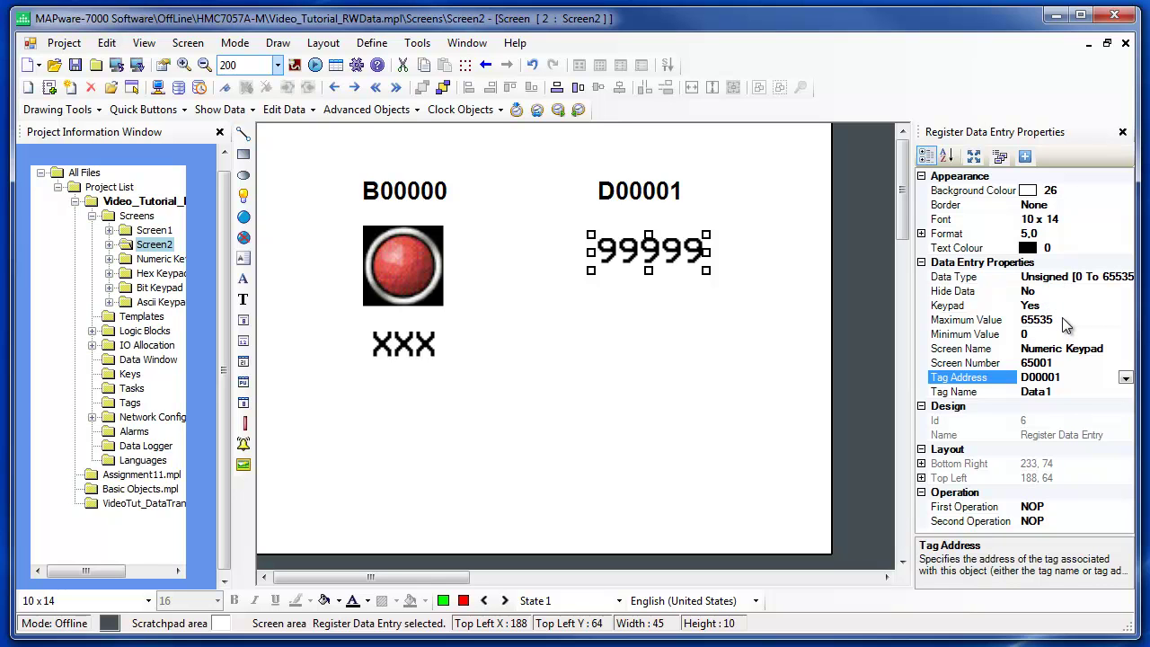
{"action": "left_click", "coordinate": [1112, 352]}
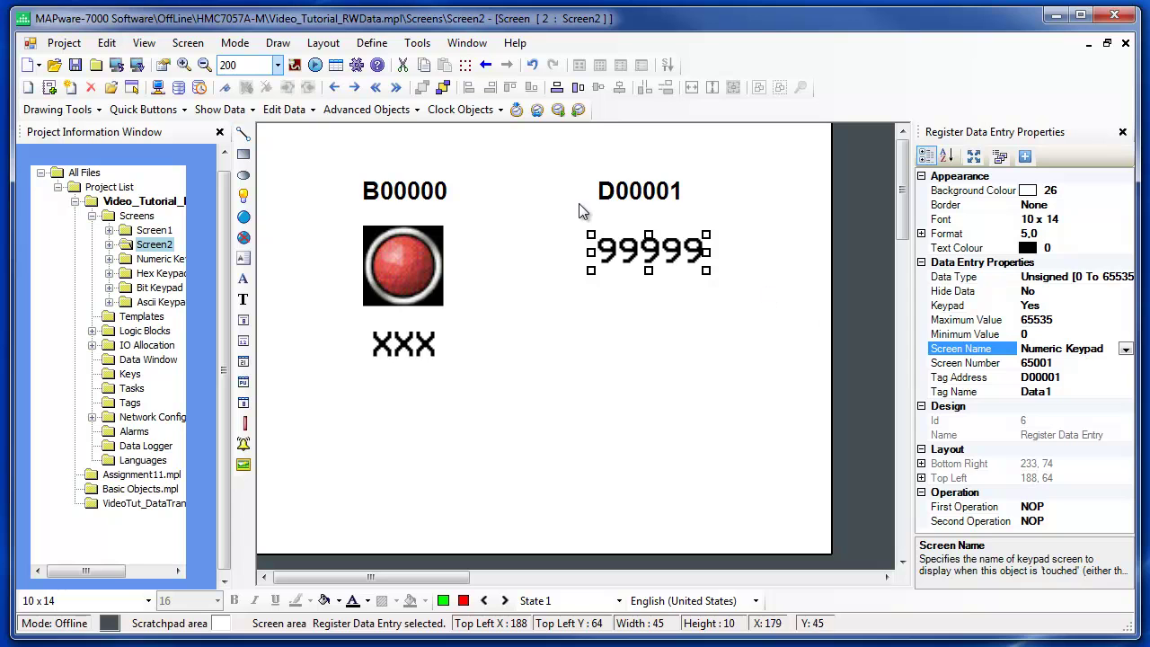
{"action": "left_click", "coordinate": [490, 158]}
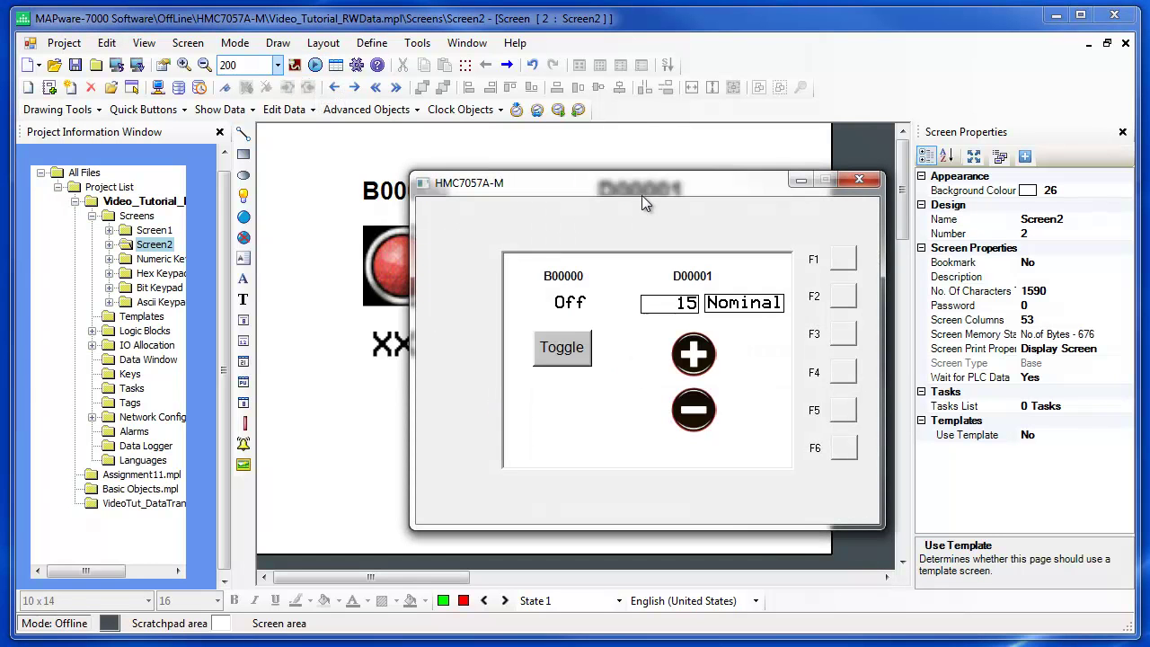
Step: Run the simulation, switch to Screen2 and set B00000 to On through the bit entry's keypad
{"action": "left_click_drag", "start_coordinate": [644, 188], "coordinate": [540, 171]}
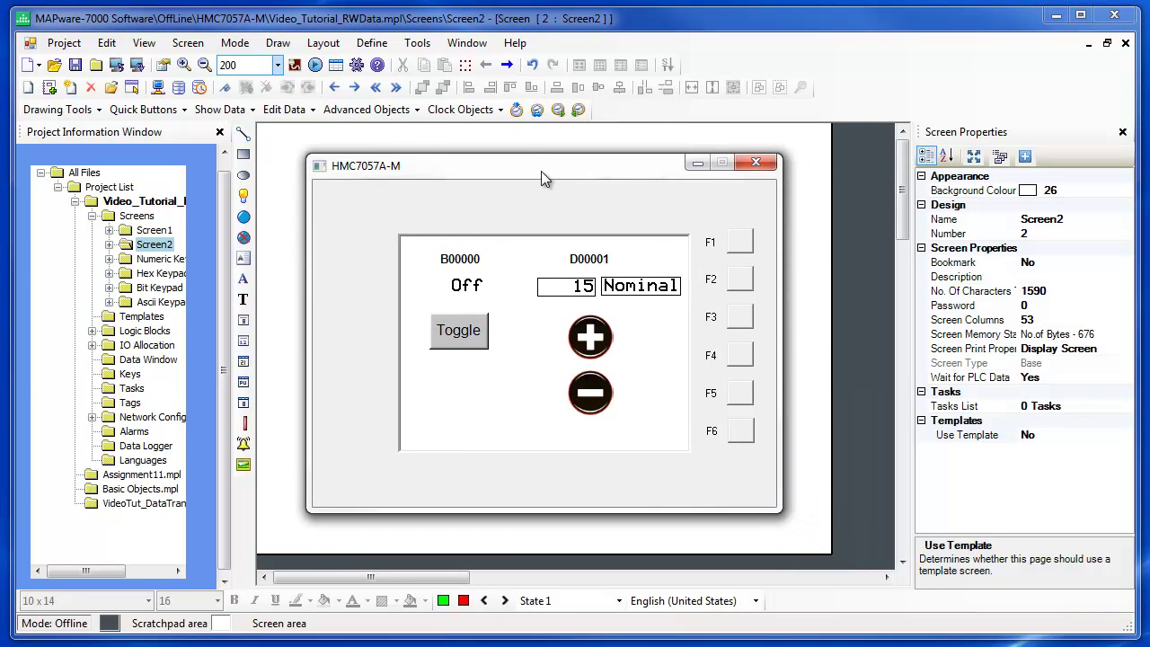
{"action": "left_click", "coordinate": [735, 281]}
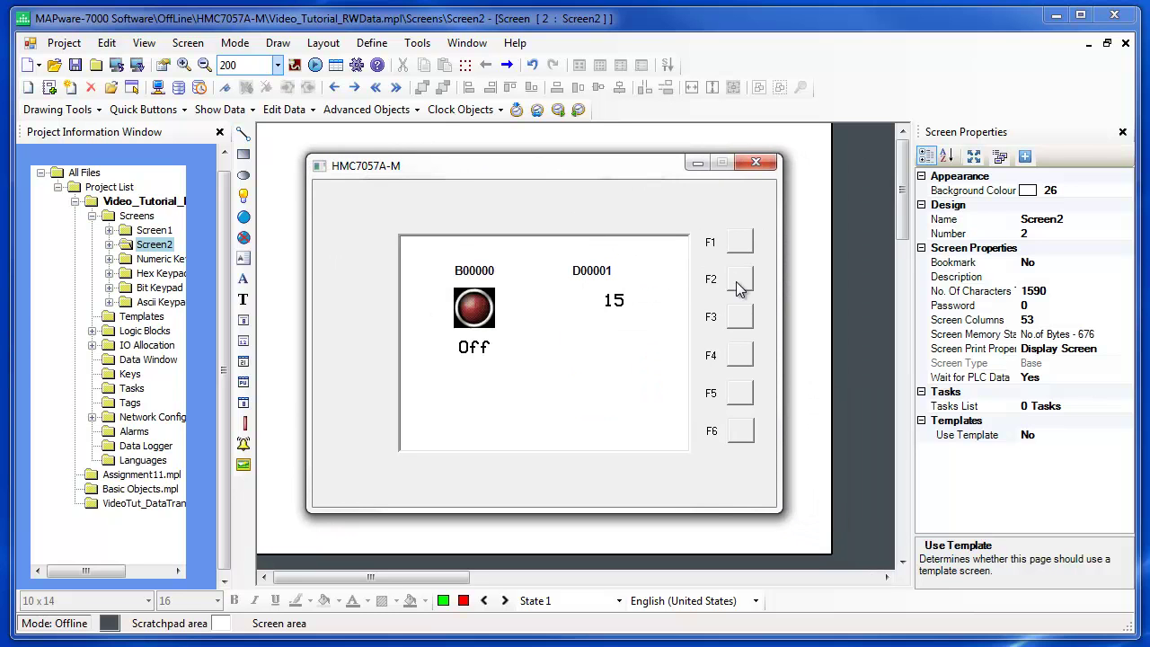
{"action": "left_click", "coordinate": [478, 358]}
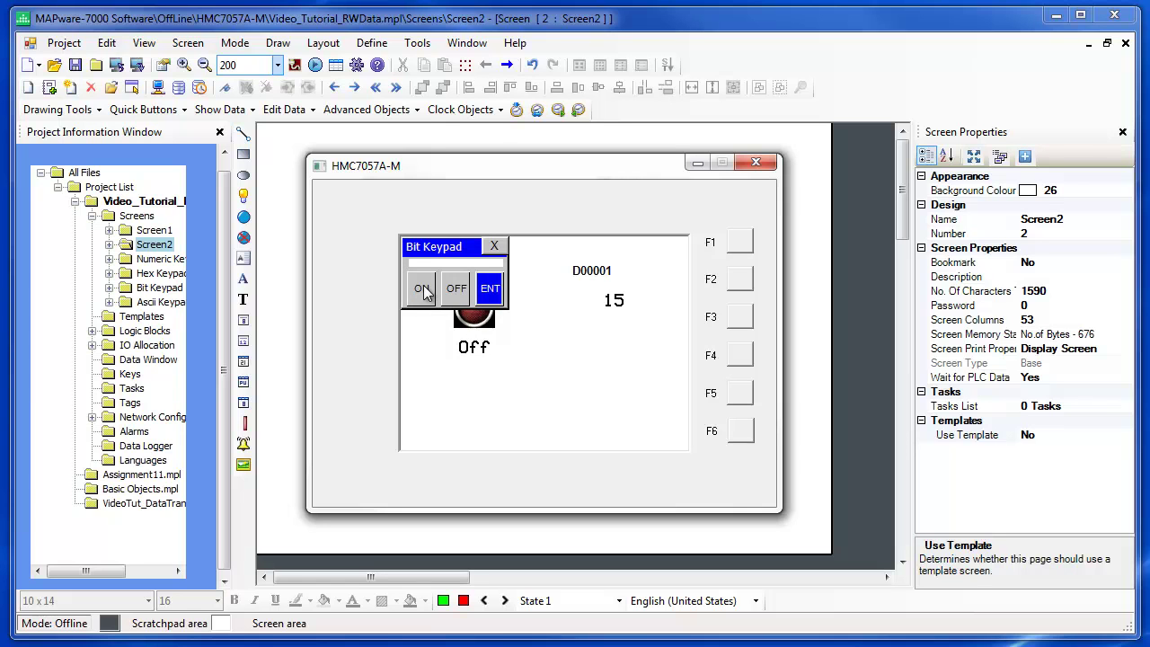
{"action": "left_click", "coordinate": [490, 289]}
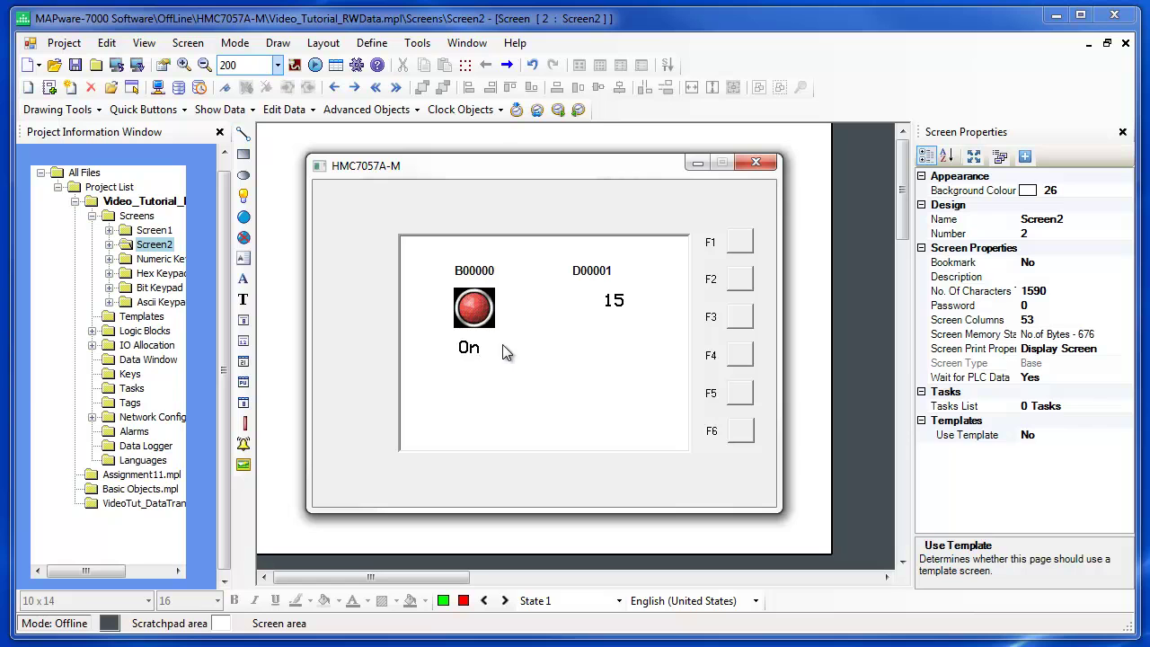
Step: Set B00000 to Off in the simulation through the bit entry's keypad
{"action": "left_click", "coordinate": [478, 350]}
{"action": "left_click", "coordinate": [460, 297]}
{"action": "left_click", "coordinate": [491, 290]}
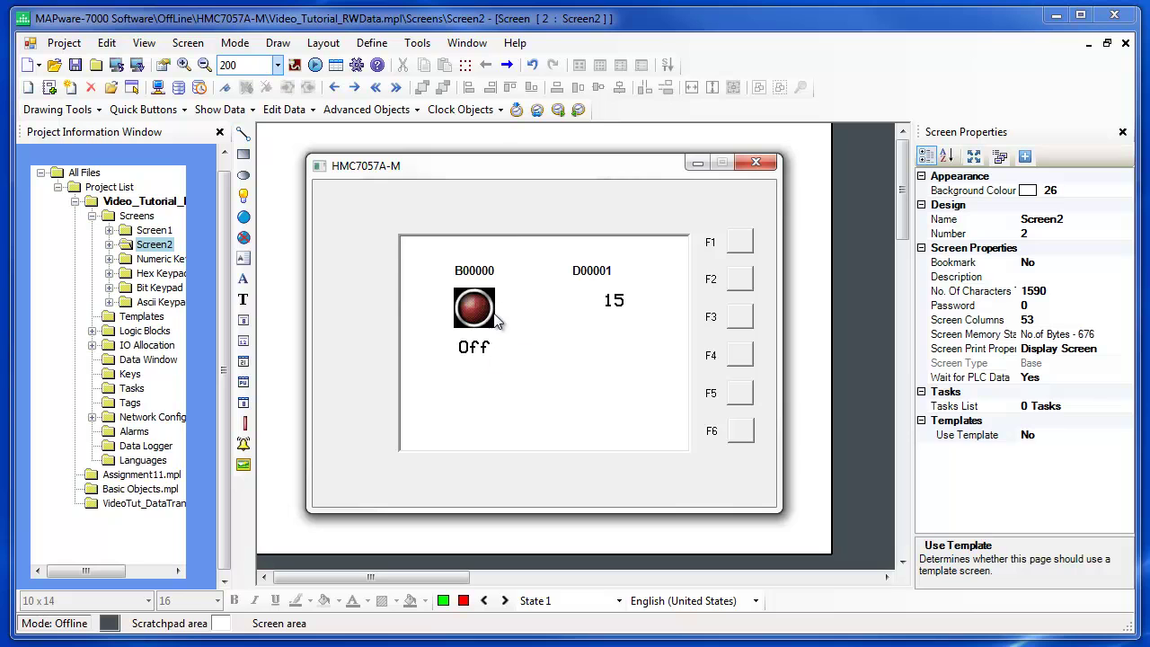
Step: Enter 25 for D00001 through the simulated numeric keypad and close the simulation
{"action": "left_click", "coordinate": [617, 308]}
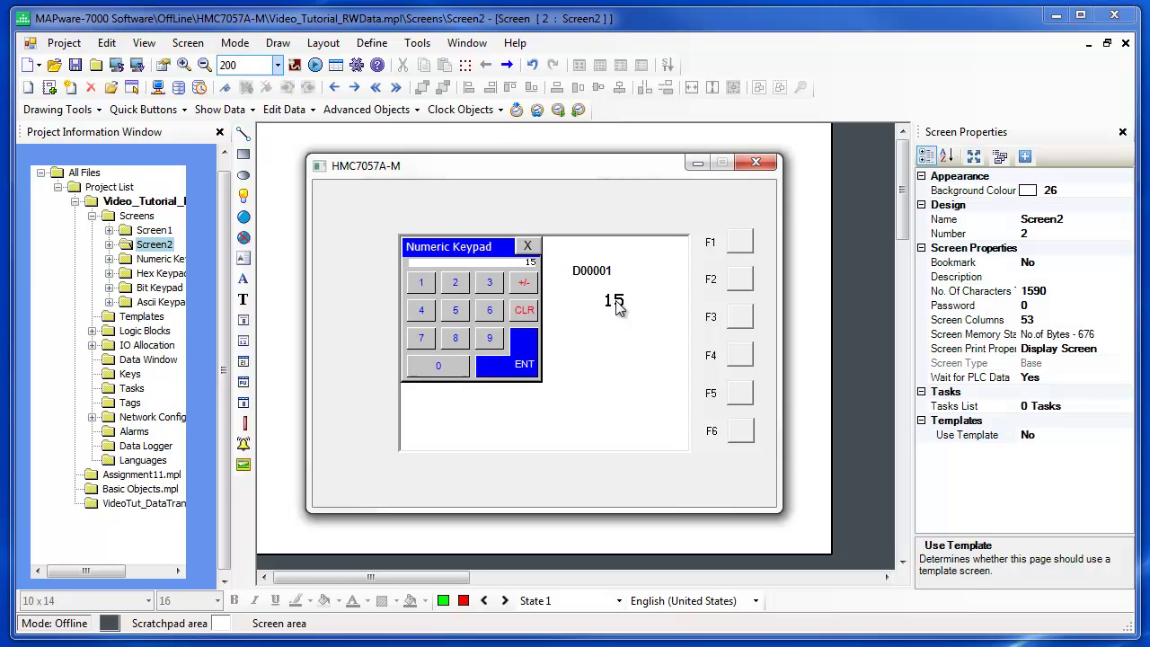
{"action": "left_click", "coordinate": [458, 286]}
{"action": "left_click", "coordinate": [525, 365]}
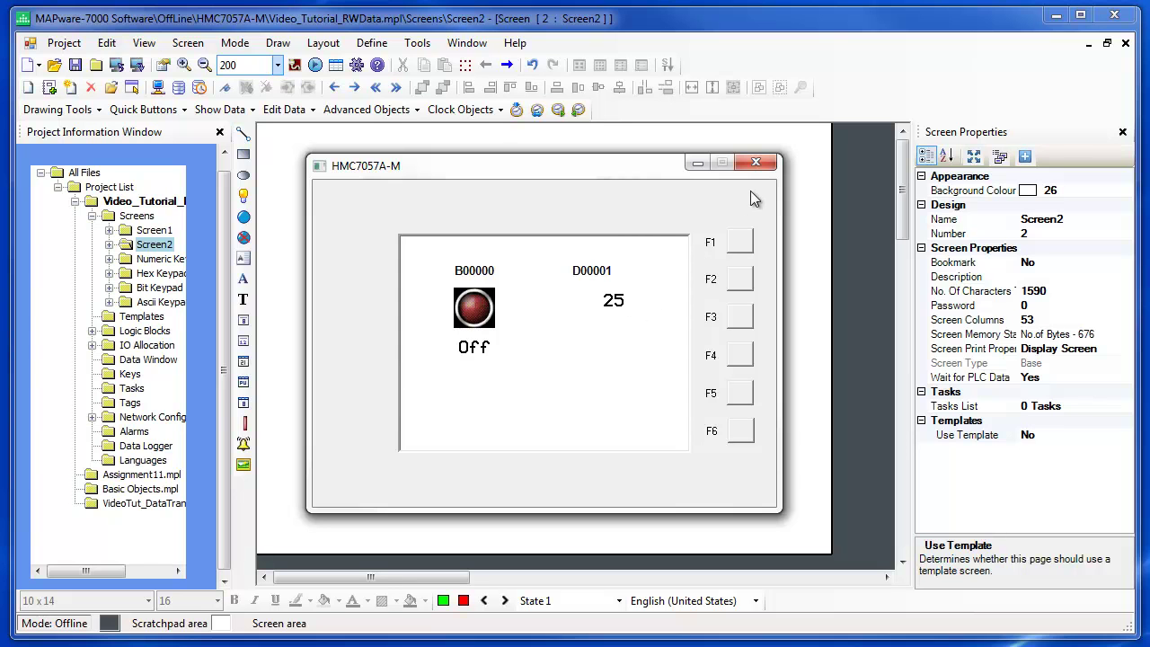
{"action": "left_click", "coordinate": [766, 163]}
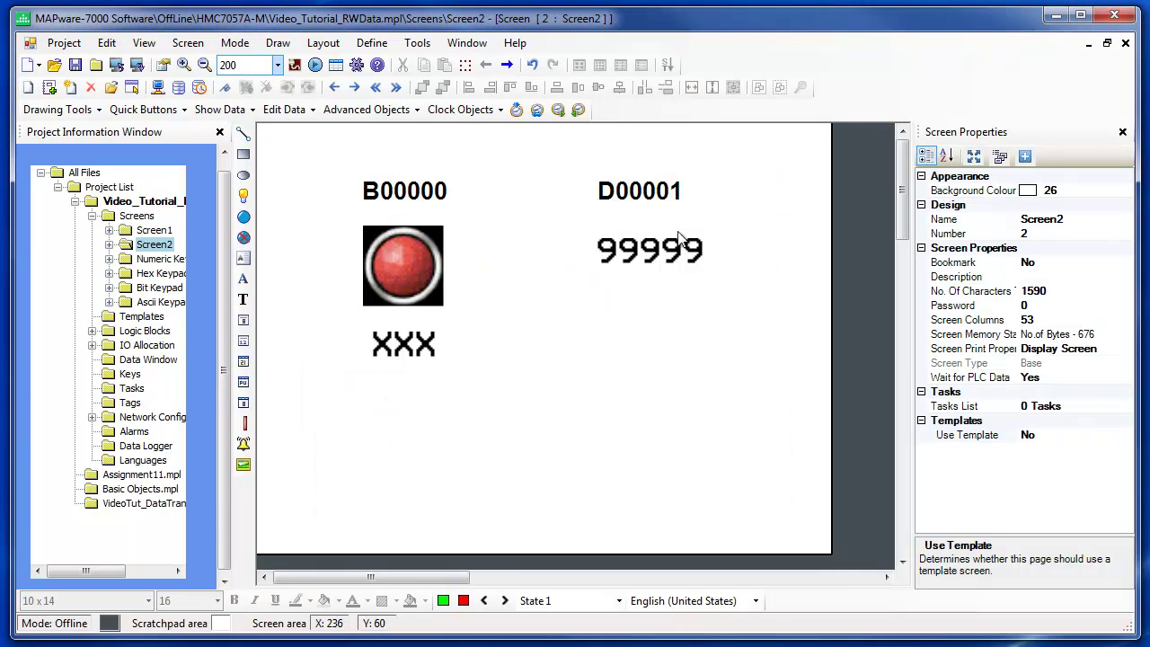
Step: Open the help contents
{"action": "left_click", "coordinate": [522, 49]}
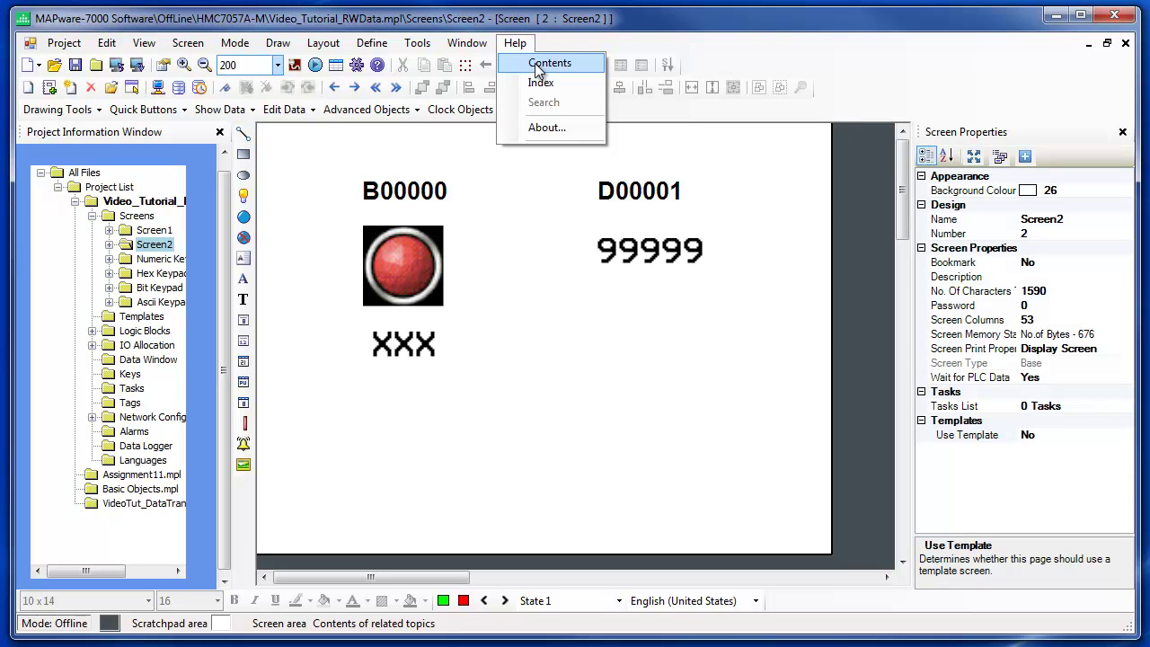